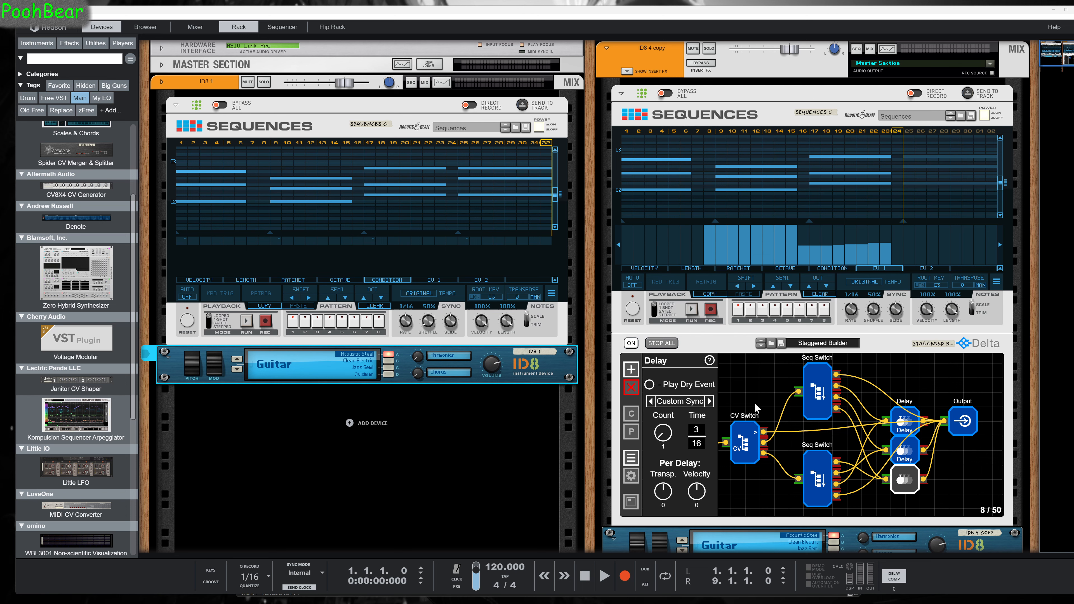
Audition the Sequences pattern on the ID8 4 copy channel by running and stopping it twice.
{"action": "left_click", "coordinate": [692, 310]}
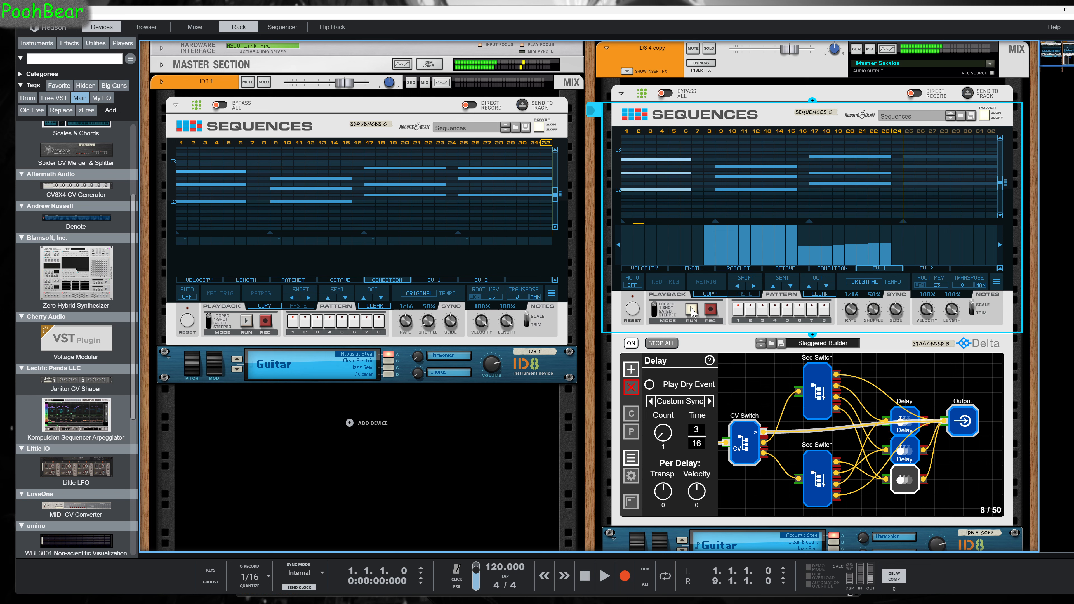
{"action": "left_click", "coordinate": [691, 310]}
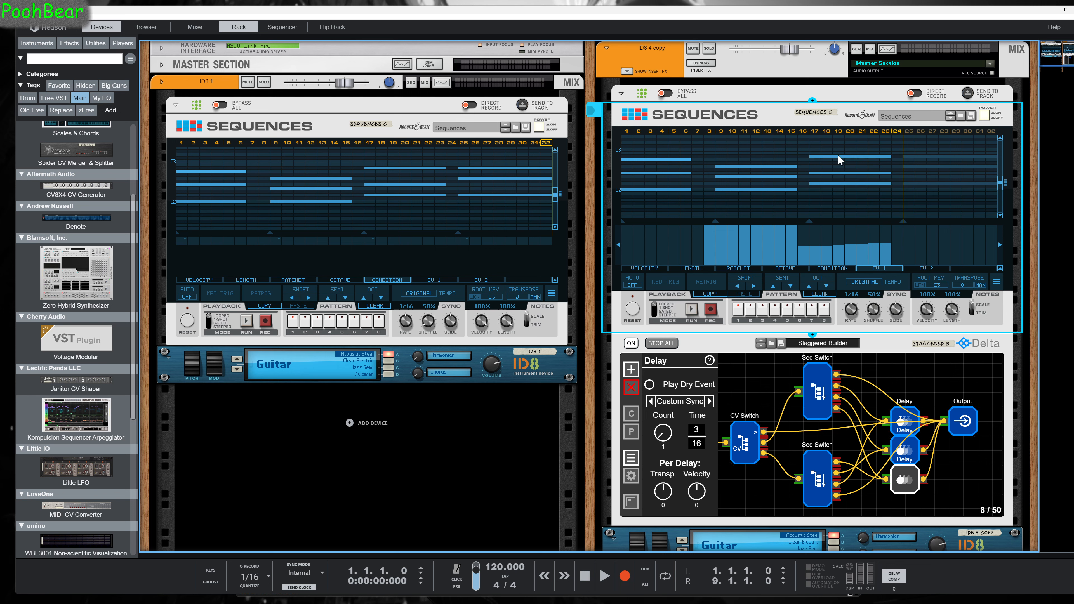
{"action": "left_click", "coordinate": [691, 310]}
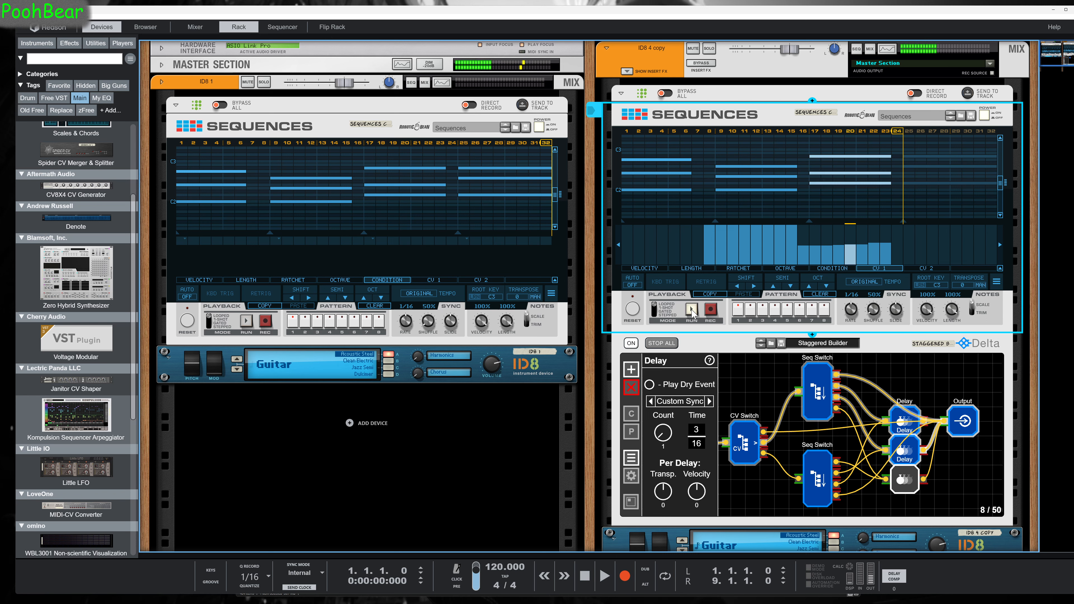
{"action": "left_click", "coordinate": [691, 310]}
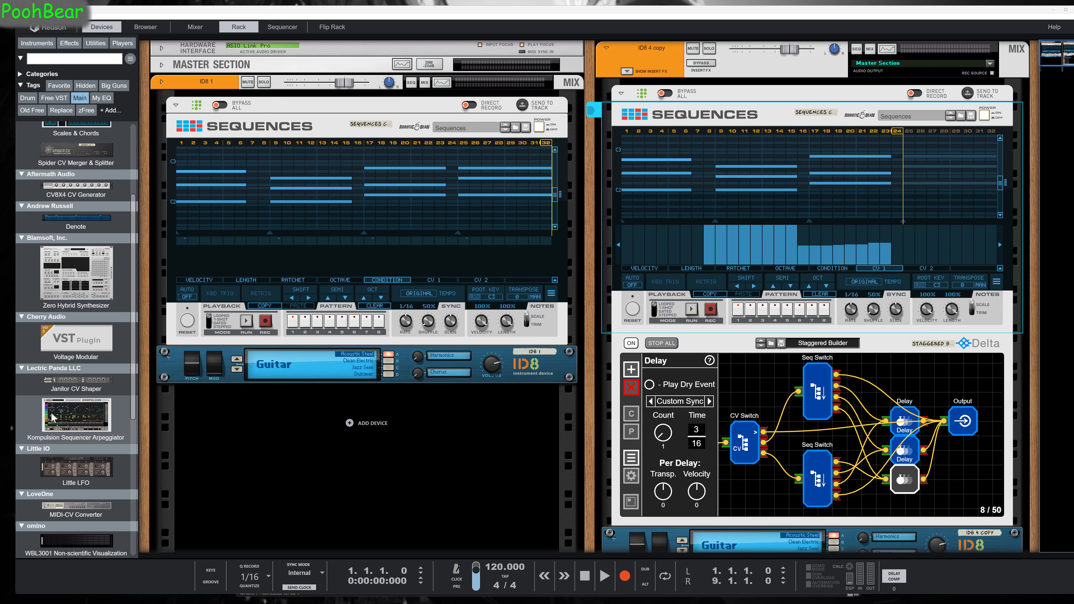
Add a Kompulsion Sequencer Arpeggiator between Sequences and the ID8 1 device, and reset it to its initial patch.
{"action": "left_click_drag", "start_coordinate": [79, 422], "coordinate": [299, 378]}
{"action": "right_click", "coordinate": [298, 378]}
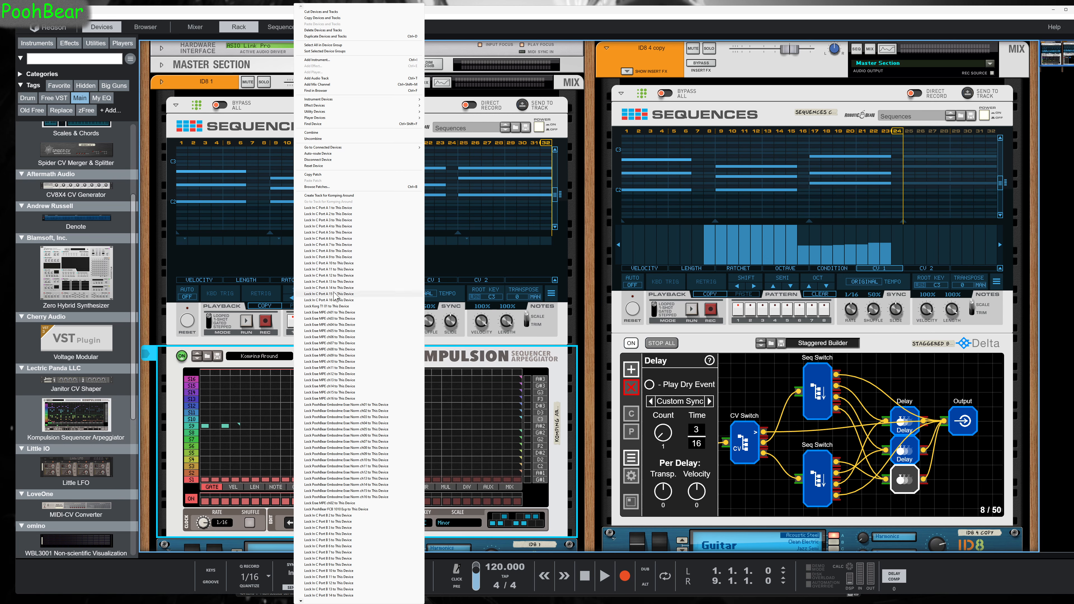
{"action": "left_click", "coordinate": [321, 167]}
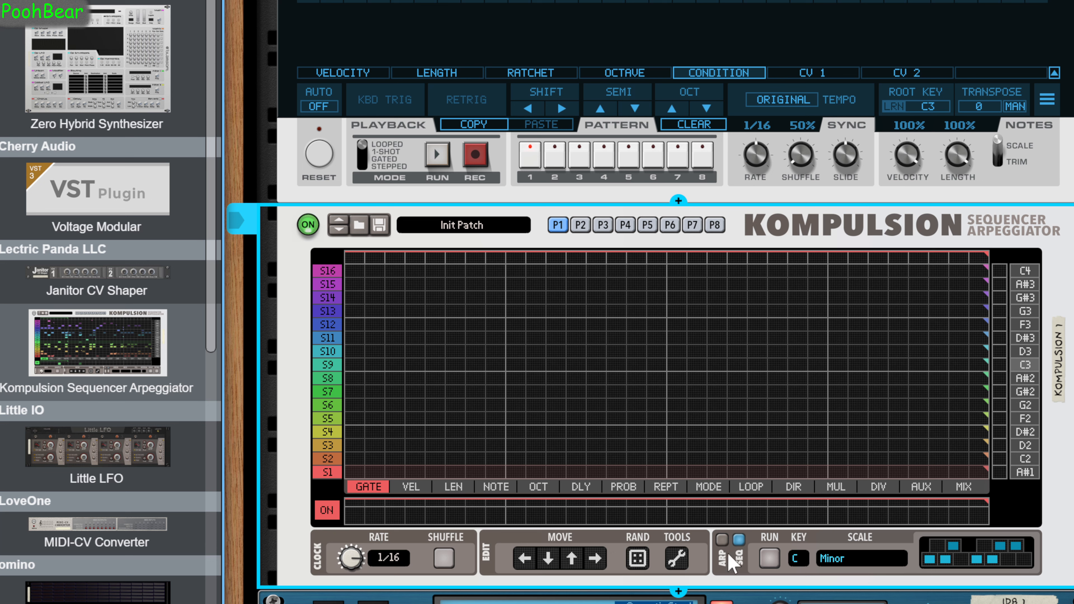
Switch Kompulsion to arpeggiator mode with Fill set to Single, and select the ID8 1 device below it.
{"action": "left_click", "coordinate": [723, 540]}
{"action": "left_click", "coordinate": [892, 559]}
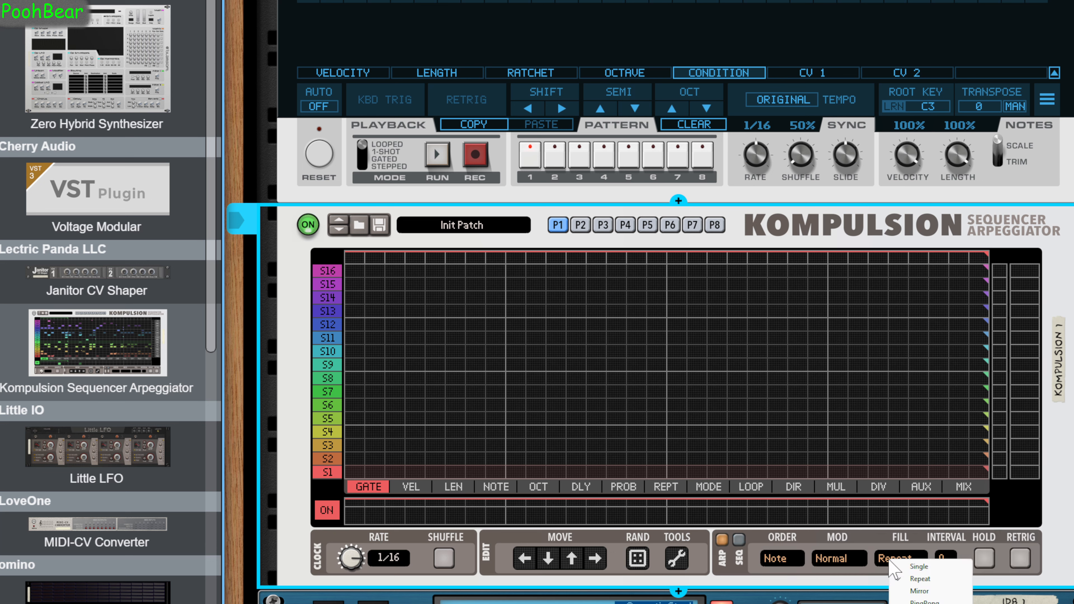
{"action": "left_click", "coordinate": [893, 567]}
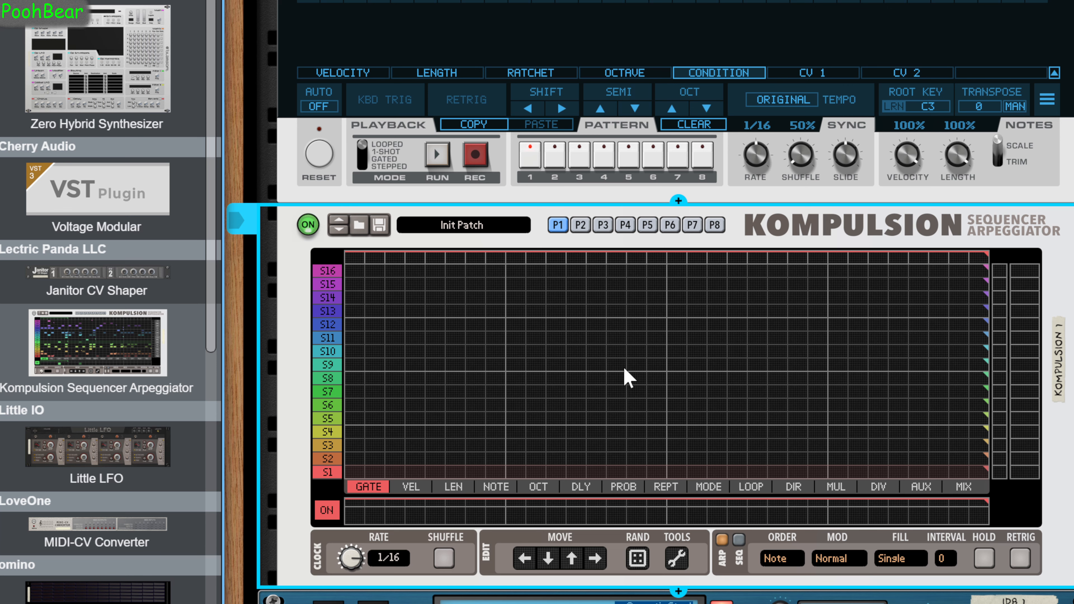
{"action": "left_click", "coordinate": [330, 598]}
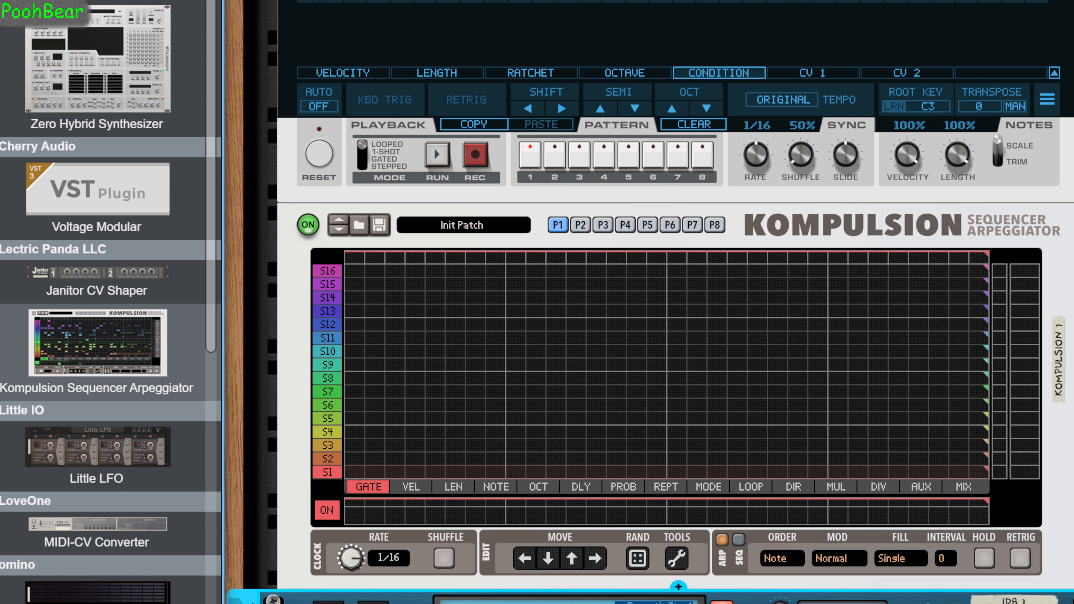
{"action": "scroll", "coordinate": [271, 469], "scroll_direction": "down", "scroll_amount": 2}
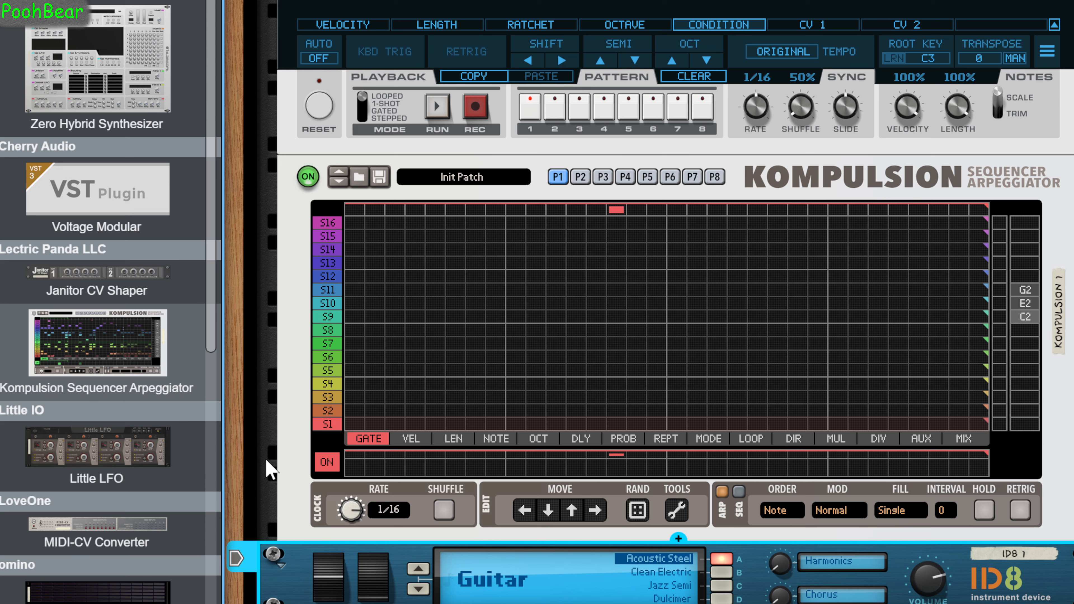
Fill the gates of the first 16 steps in Kompulsion lanes S9 to S12, leaving step 17 of S12 empty.
{"action": "left_click", "coordinate": [351, 317]}
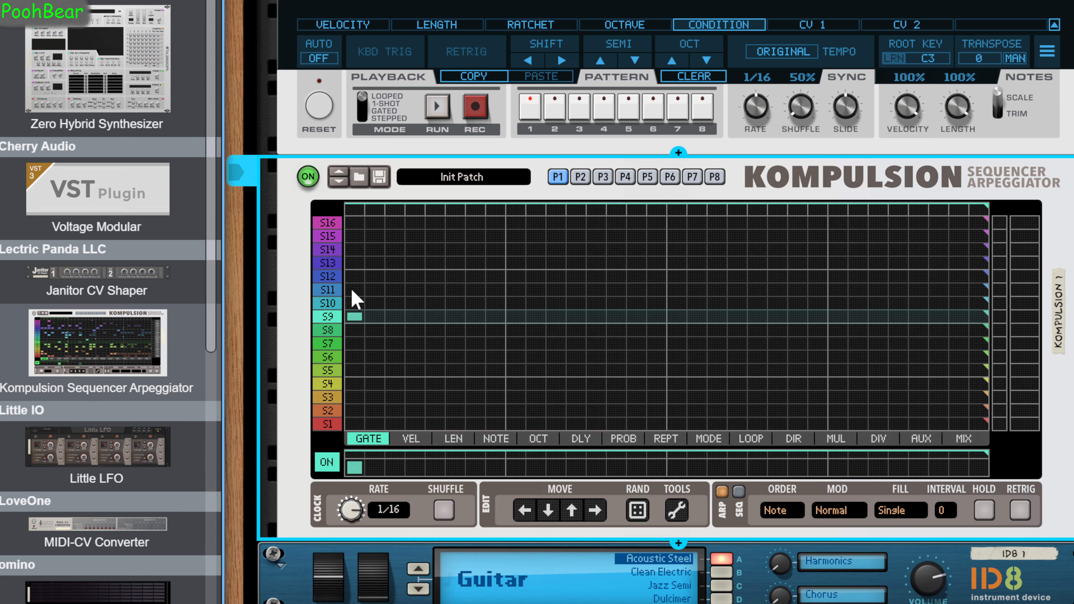
{"action": "mouse_move", "coordinate": [353, 302]}
{"action": "left_mouse_down"}
{"action": "mouse_move", "coordinate": [353, 277]}
{"action": "mouse_move", "coordinate": [666, 280]}
{"action": "mouse_move", "coordinate": [659, 293]}
{"action": "mouse_move", "coordinate": [462, 281]}
{"action": "mouse_move", "coordinate": [367, 293]}
{"action": "mouse_move", "coordinate": [520, 290]}
{"action": "mouse_move", "coordinate": [455, 296]}
{"action": "mouse_move", "coordinate": [568, 311]}
{"action": "mouse_move", "coordinate": [661, 308]}
{"action": "mouse_move", "coordinate": [374, 318]}
{"action": "left_mouse_up"}
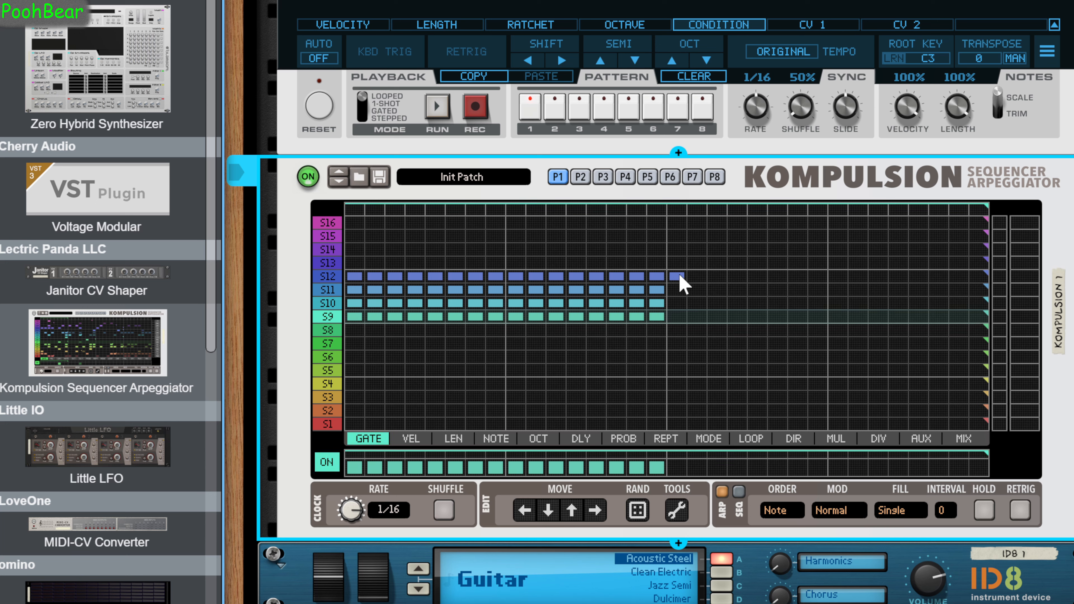
{"action": "left_click", "coordinate": [678, 276]}
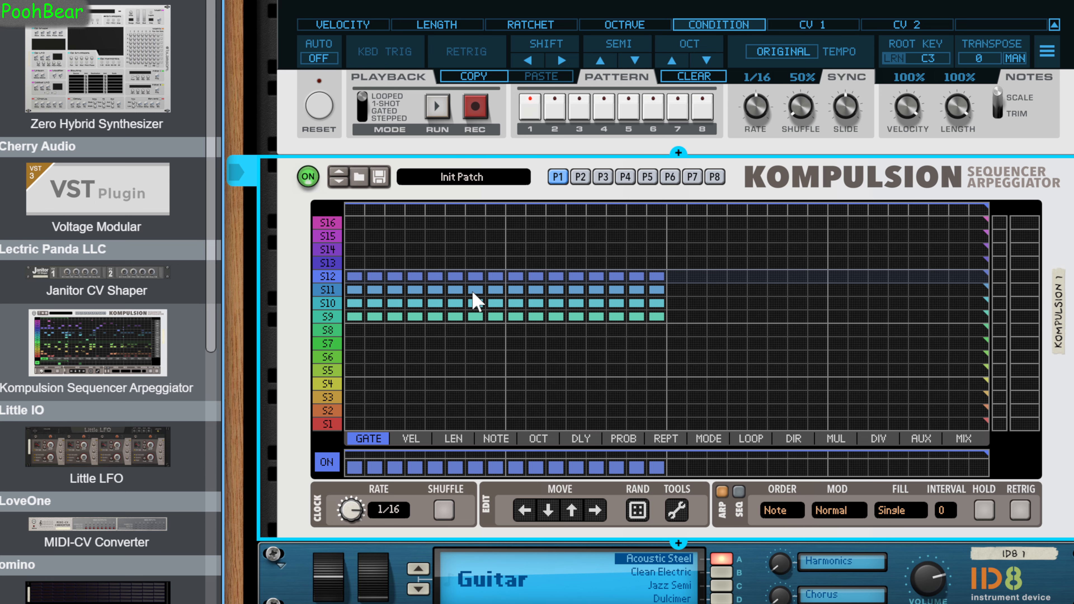
Raise the note lengths of the first 16 steps in lanes S12 and S9 to maximum, and return to the gate view.
{"action": "left_click", "coordinate": [453, 439]}
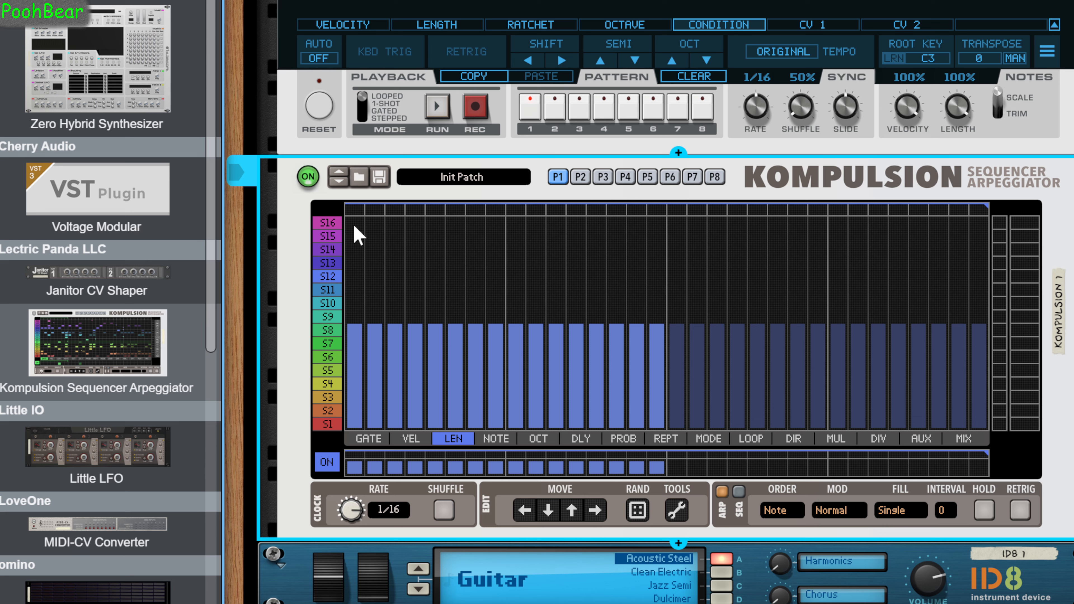
{"action": "mouse_move", "coordinate": [359, 232]}
{"action": "left_mouse_down"}
{"action": "mouse_move", "coordinate": [355, 217]}
{"action": "mouse_move", "coordinate": [667, 206]}
{"action": "left_mouse_up"}
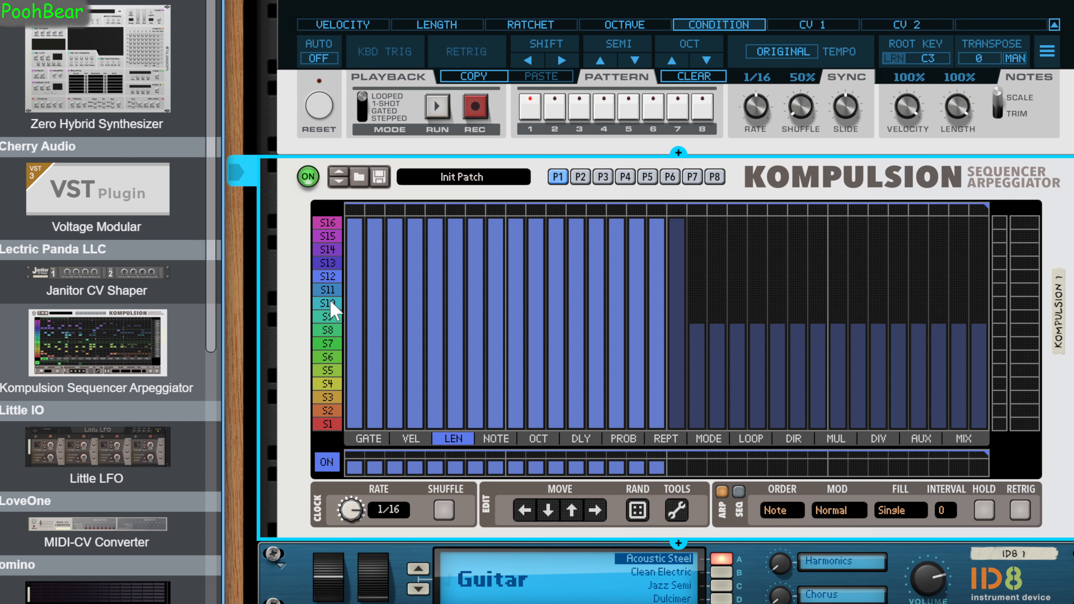
{"action": "left_click", "coordinate": [328, 316]}
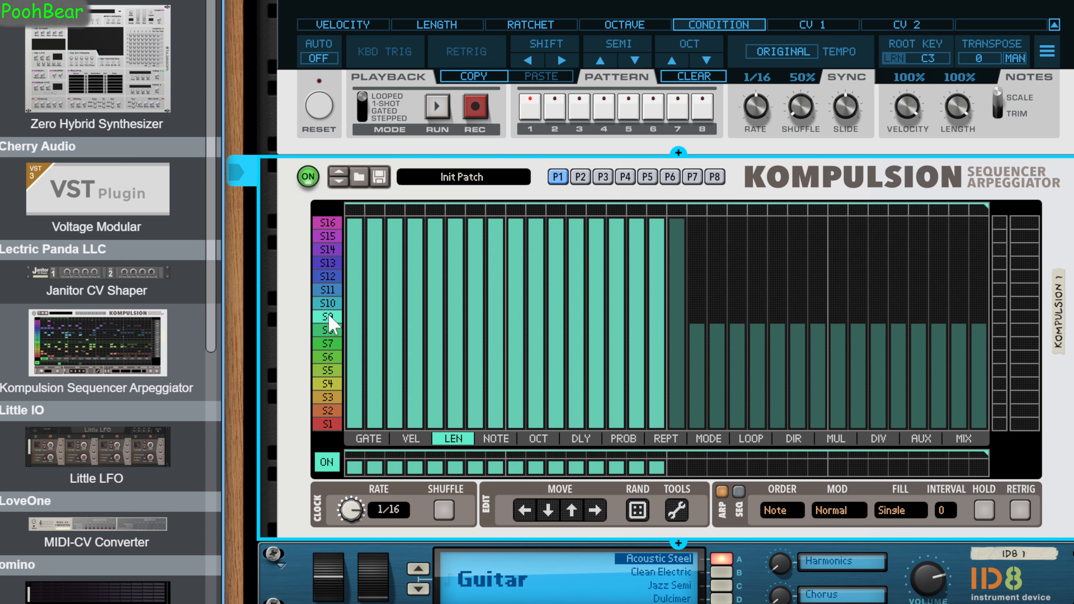
{"action": "left_click_drag", "start_coordinate": [359, 300], "coordinate": [713, 297]}
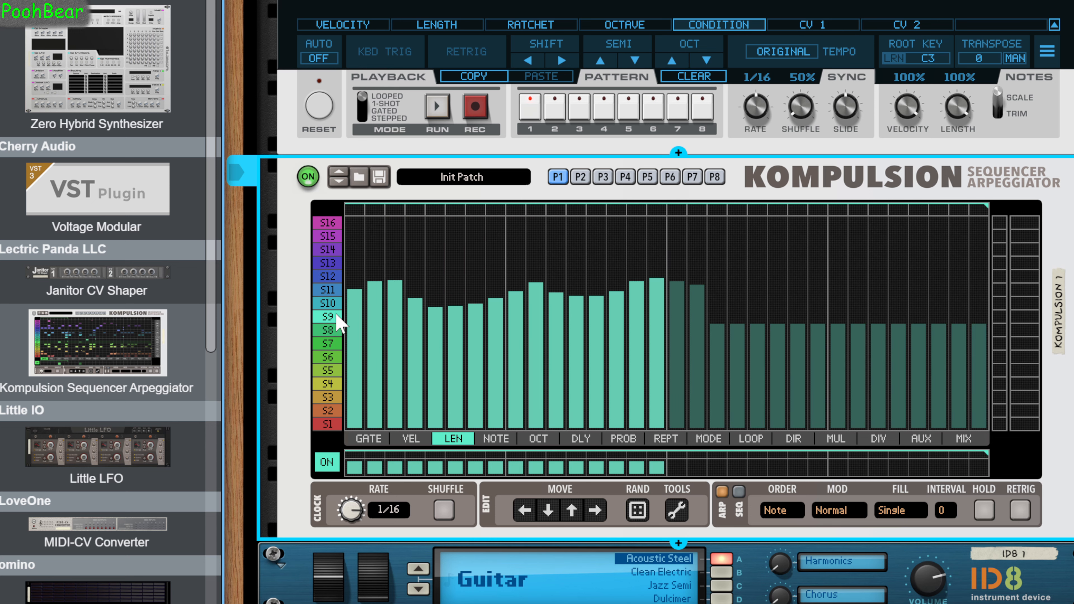
{"action": "mouse_move", "coordinate": [351, 324]}
{"action": "left_mouse_down"}
{"action": "mouse_move", "coordinate": [368, 209]}
{"action": "mouse_move", "coordinate": [676, 210]}
{"action": "left_mouse_up"}
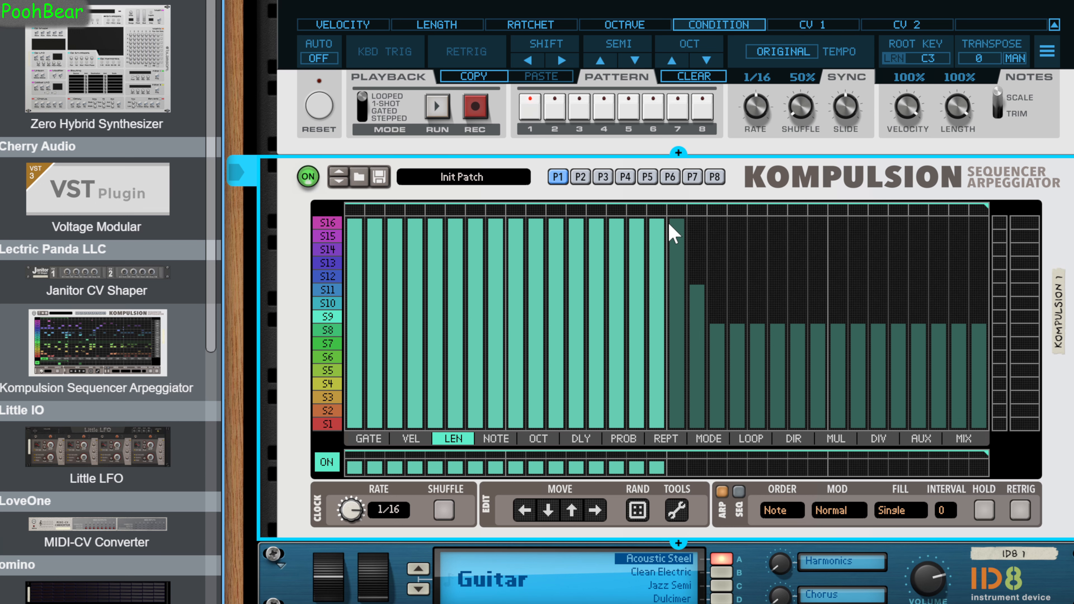
{"action": "left_click", "coordinate": [363, 441]}
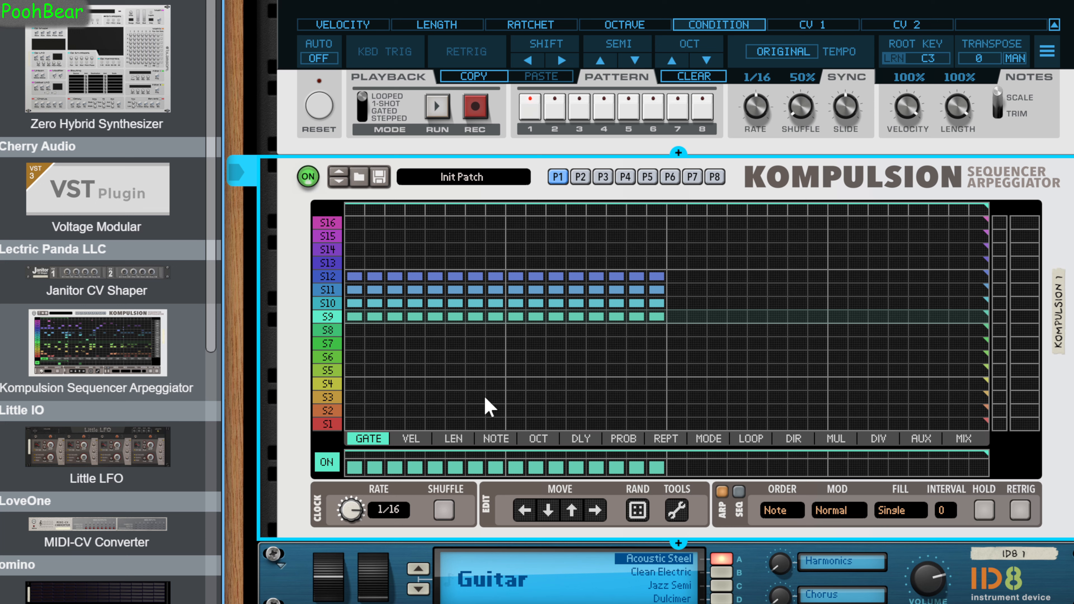
Copy Kompulsion pattern P1 to patterns P2, P3 and P4.
{"action": "left_click", "coordinate": [678, 510]}
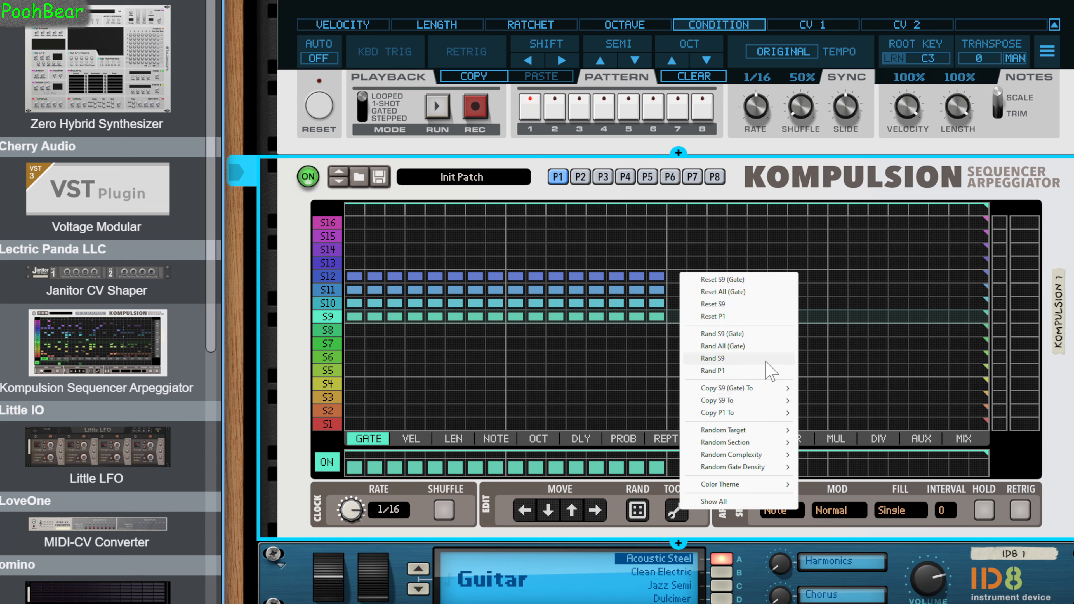
{"action": "mouse_move", "coordinate": [790, 414]}
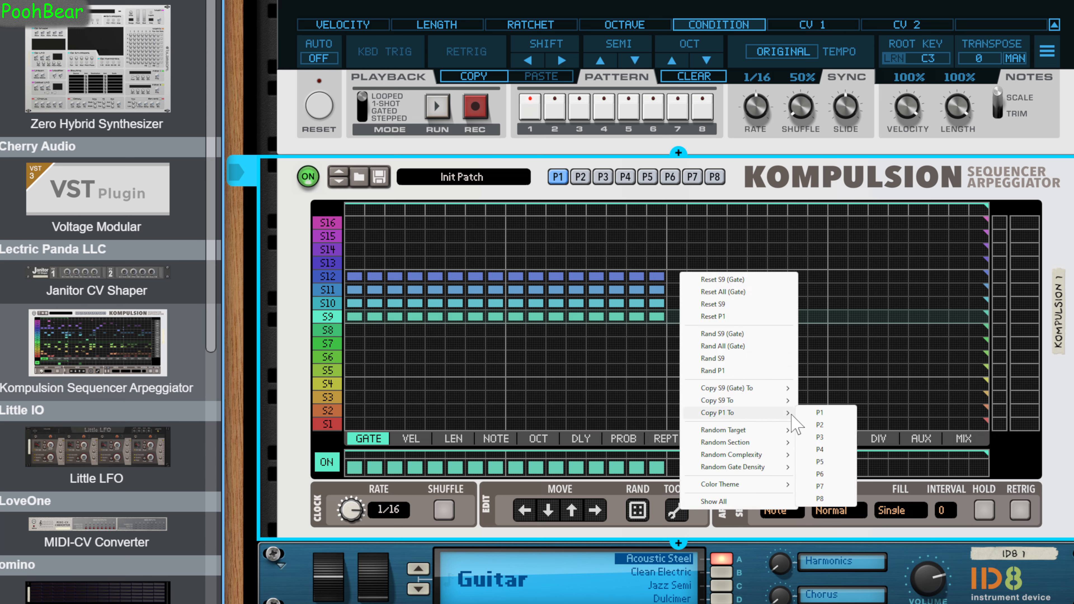
{"action": "left_click", "coordinate": [832, 424]}
{"action": "left_click", "coordinate": [676, 510]}
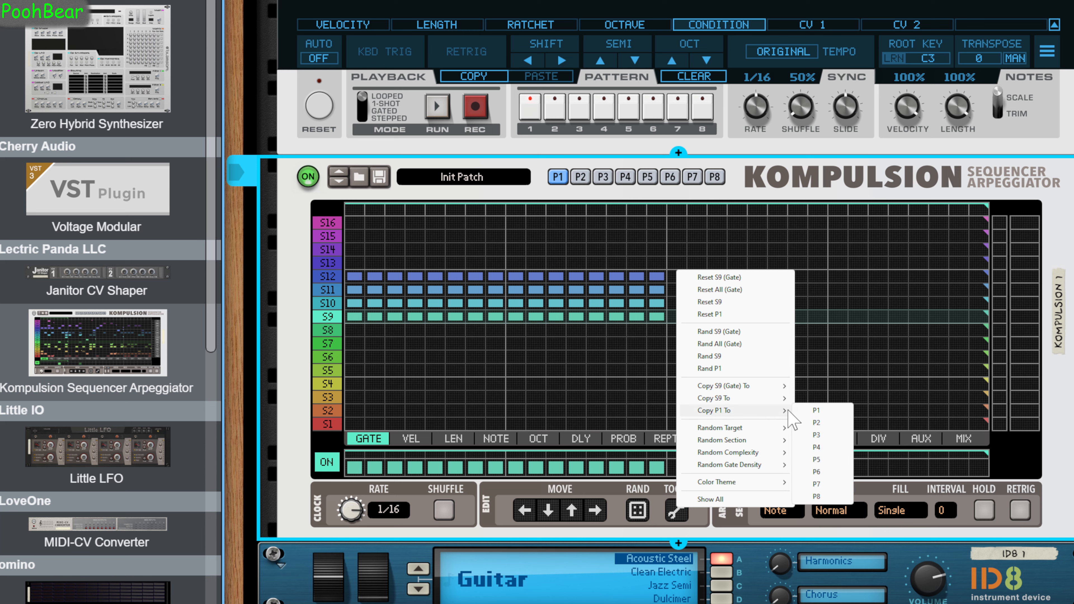
{"action": "left_click", "coordinate": [827, 435]}
{"action": "left_click", "coordinate": [675, 511]}
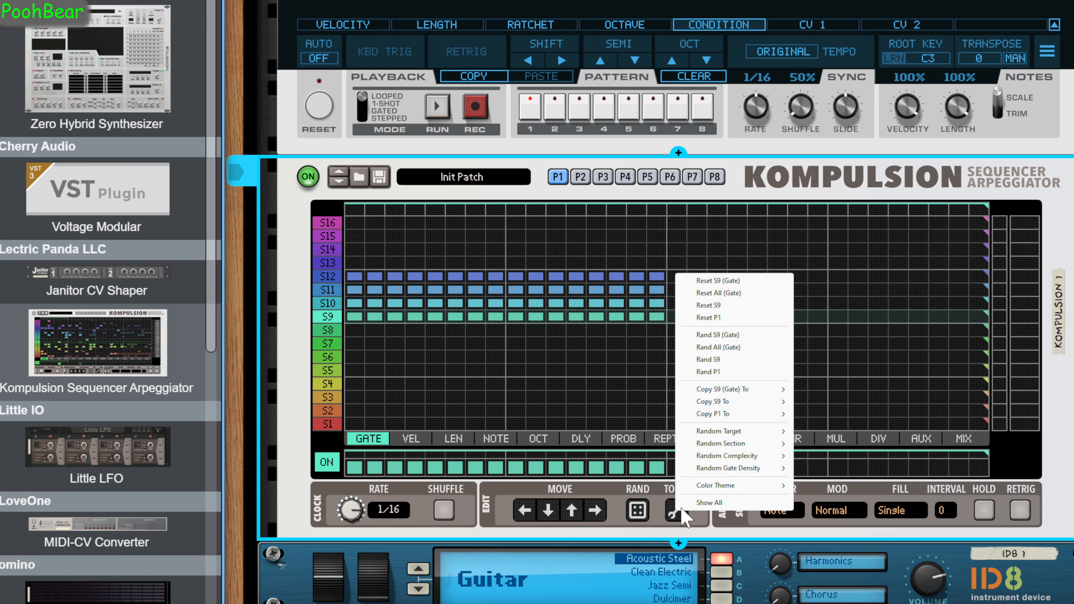
{"action": "mouse_move", "coordinate": [755, 414]}
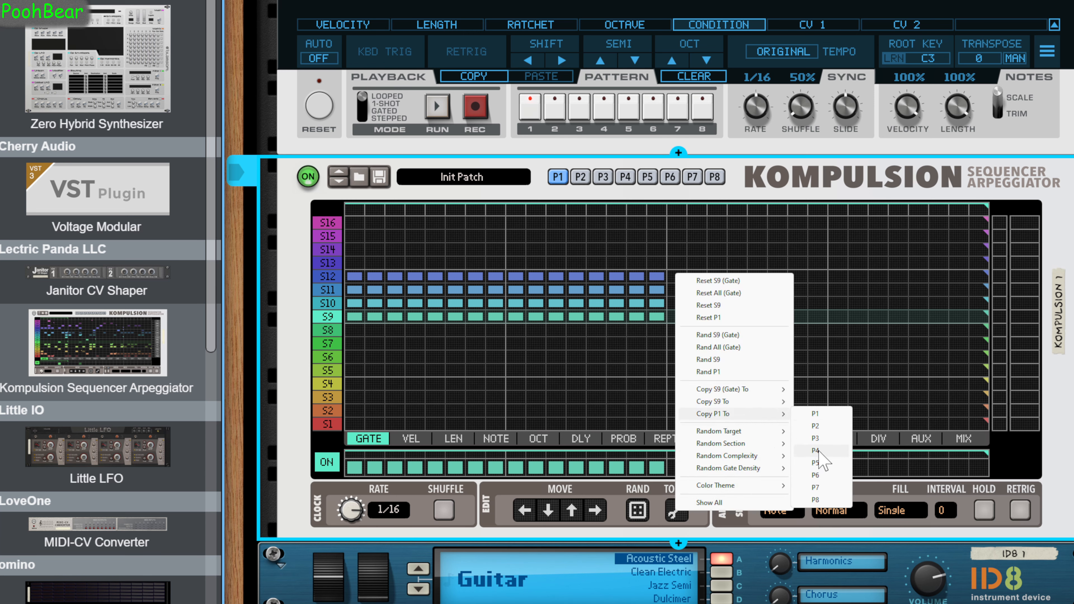
{"action": "left_click", "coordinate": [817, 450]}
In pattern P2, stagger the gates upward by clearing step 1 of S10–S12, step 2 of S11–S12 and step 3 of S12.
{"action": "left_click", "coordinate": [580, 183]}
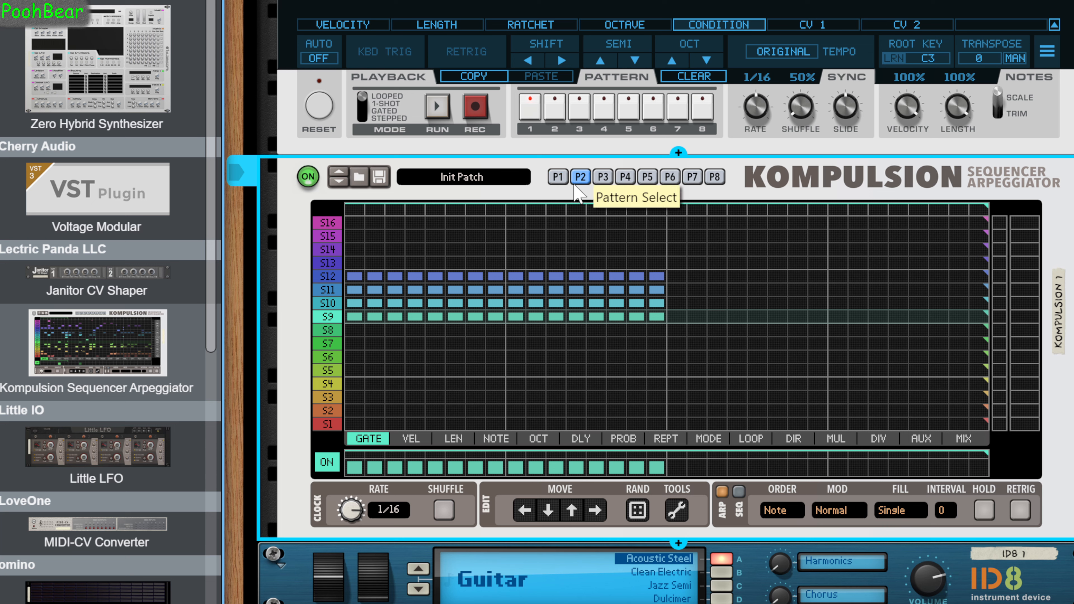
{"action": "left_click", "coordinate": [357, 277]}
{"action": "left_click", "coordinate": [355, 290]}
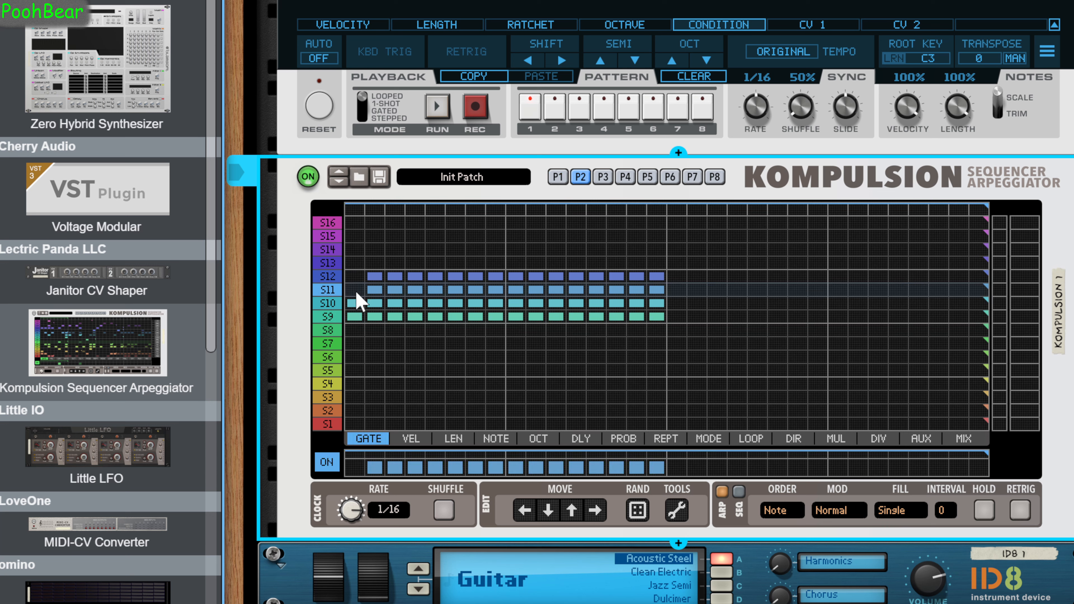
{"action": "left_click", "coordinate": [355, 303]}
{"action": "left_click", "coordinate": [374, 290]}
{"action": "left_click", "coordinate": [375, 276]}
{"action": "left_click", "coordinate": [396, 275]}
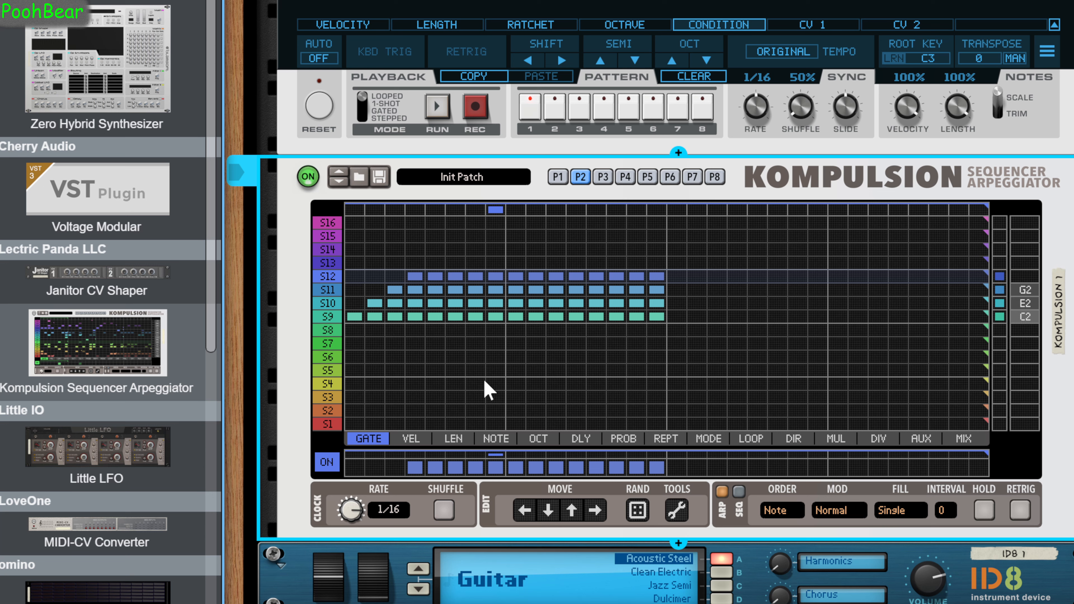
In pattern P3, stagger the gates downward by clearing step 1 of S9–S11, step 2 of S9–S10 and step 3 of S9.
{"action": "left_click", "coordinate": [602, 177]}
{"action": "left_click", "coordinate": [354, 316]}
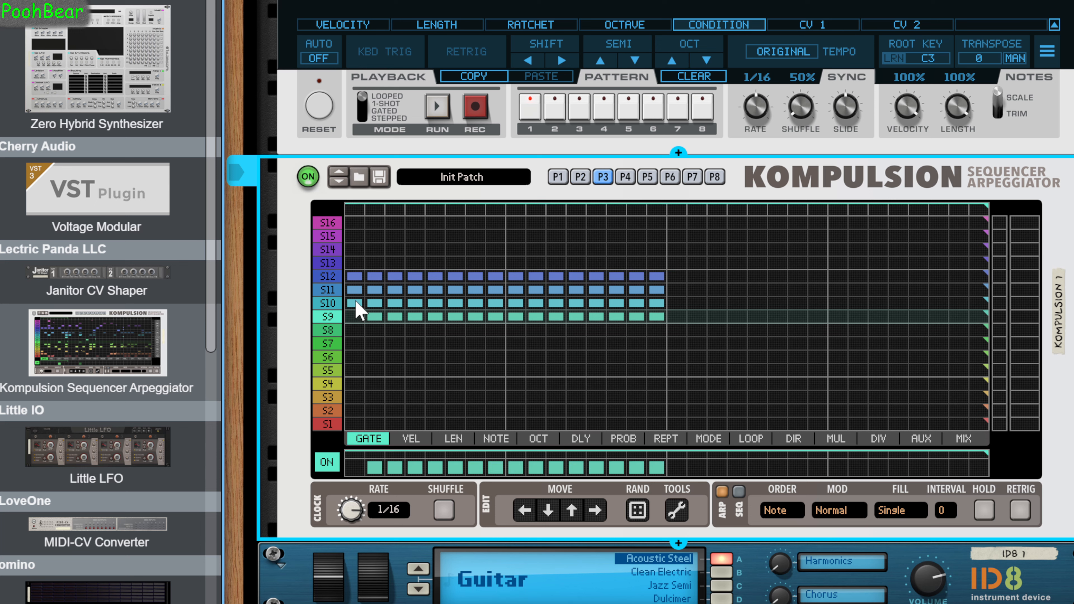
{"action": "left_click", "coordinate": [354, 303]}
{"action": "left_click", "coordinate": [375, 303]}
{"action": "left_click", "coordinate": [375, 317]}
{"action": "left_click", "coordinate": [355, 289]}
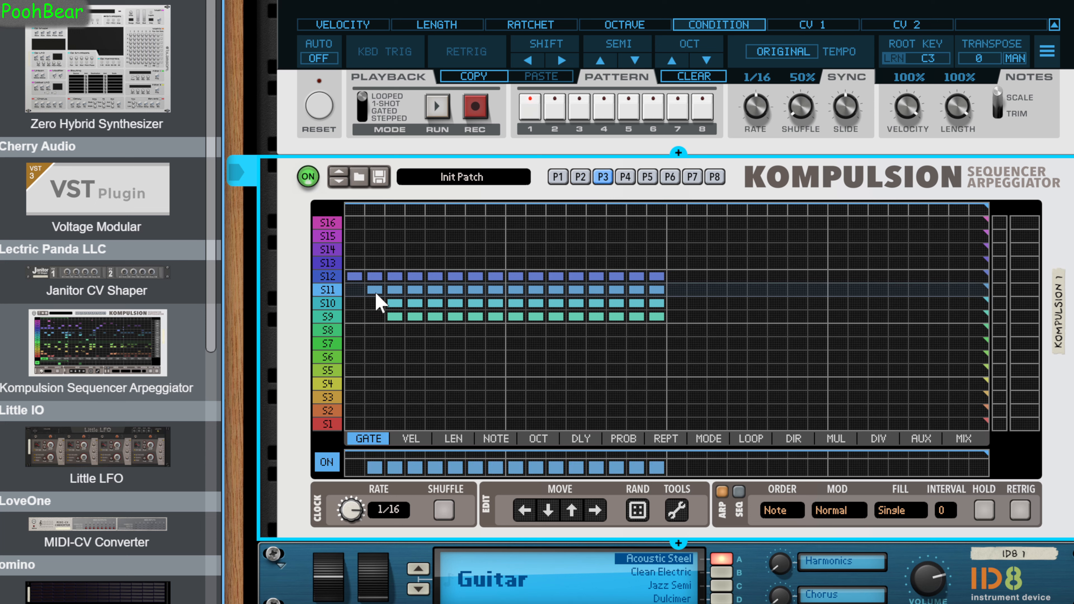
{"action": "left_click", "coordinate": [395, 317]}
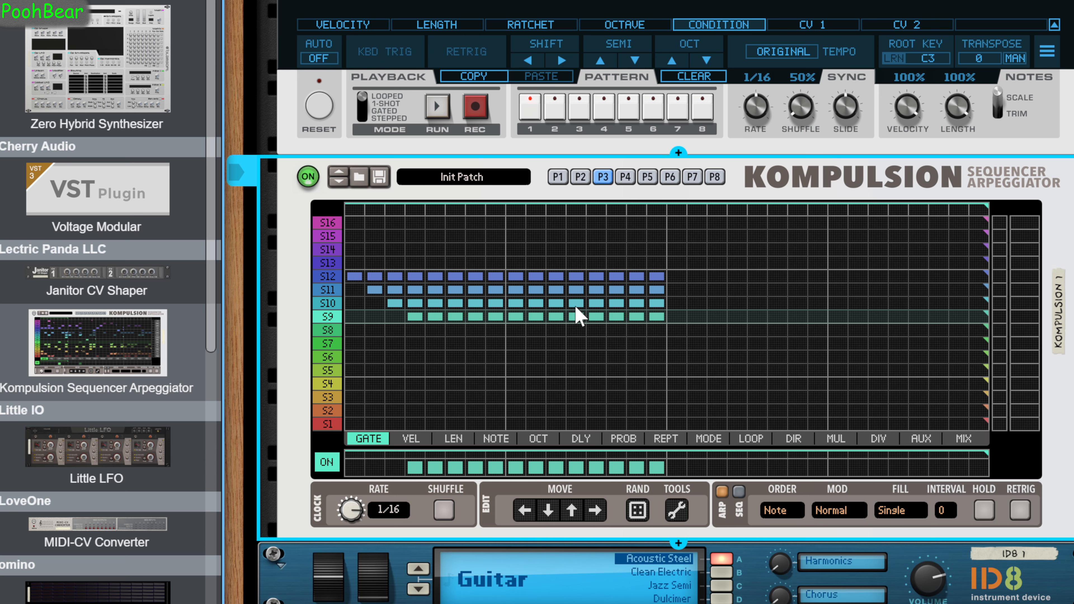
Flip the rack to its rear and combine Sequences, Kompulsion and ID8 1 into a Combinator.
{"action": "key", "text": "Tab"}
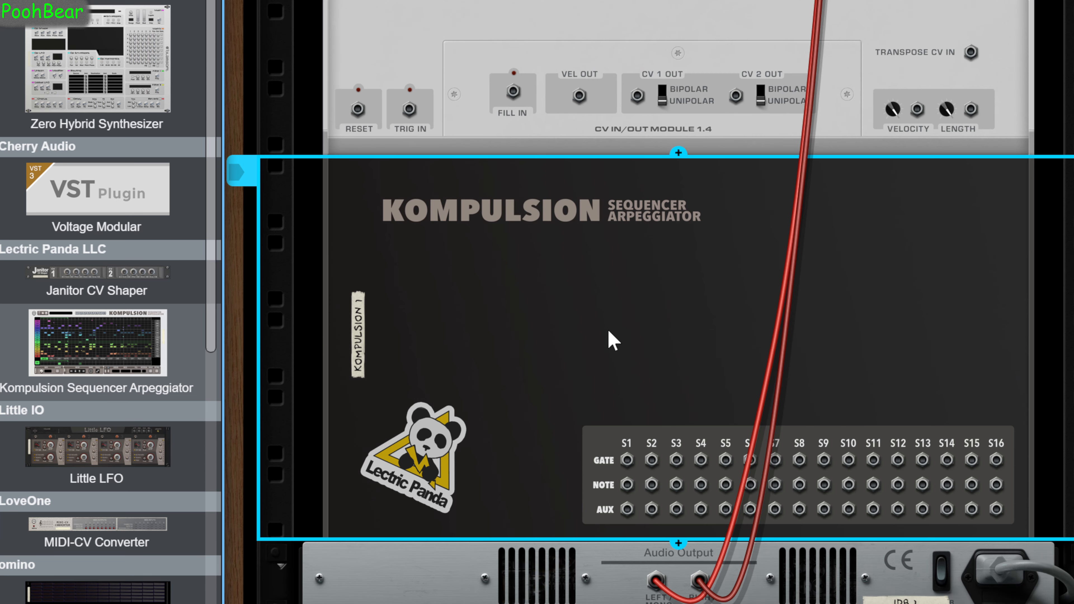
{"action": "right_click", "coordinate": [455, 569]}
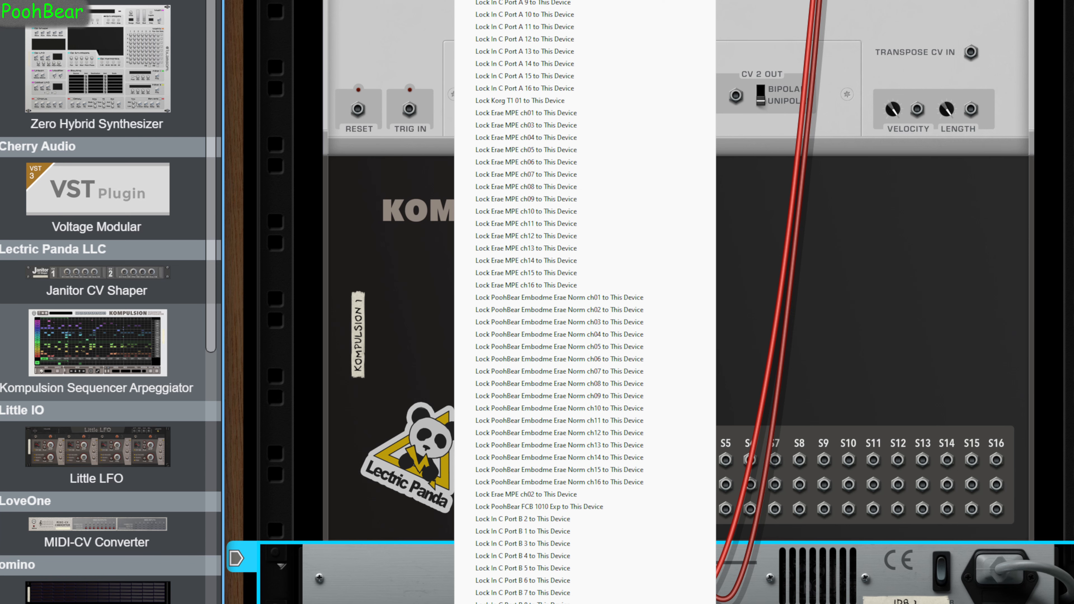
{"action": "left_click", "coordinate": [449, 416]}
Cable the CV 1 output of the Combinator's Sequences player to the Control 3 CV input, and open the Combinator's editor.
{"action": "scroll", "coordinate": [449, 416], "scroll_direction": "down", "scroll_amount": 6}
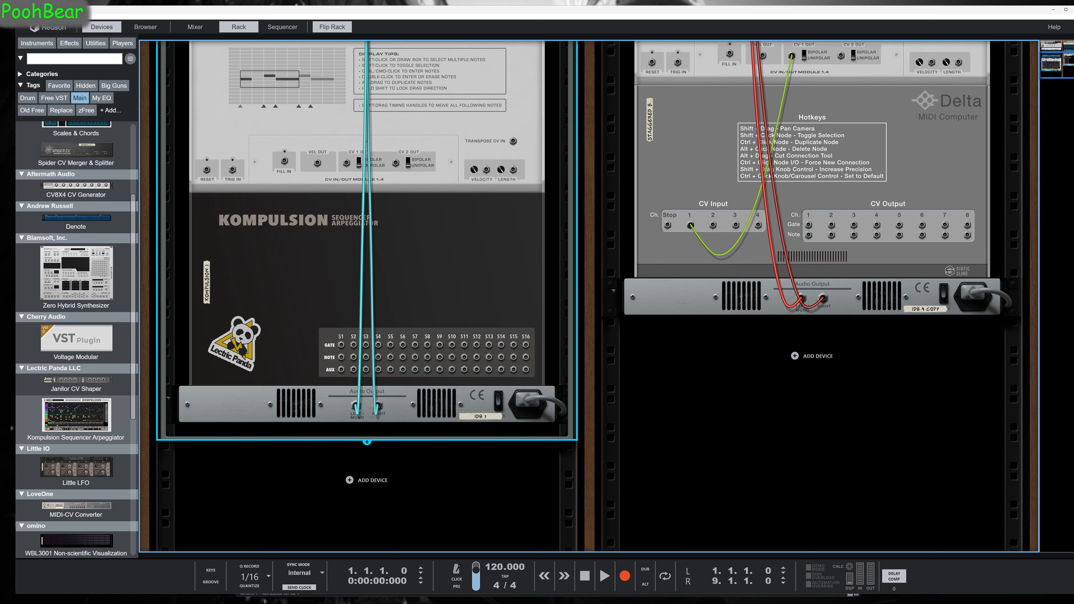
{"action": "scroll", "coordinate": [338, 231], "scroll_direction": "up", "scroll_amount": 6}
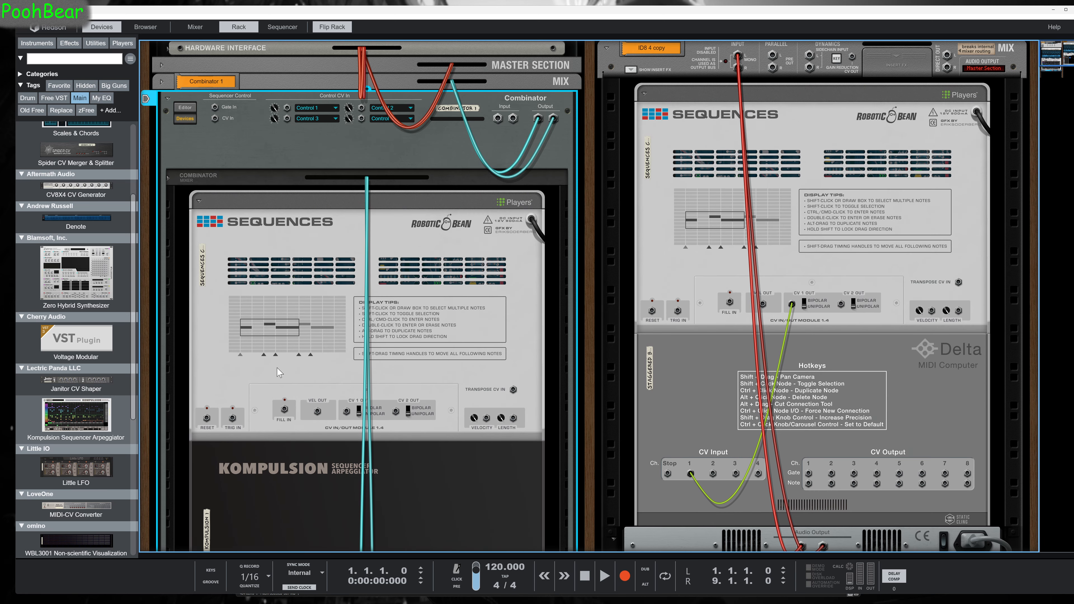
{"action": "left_click_drag", "start_coordinate": [346, 414], "coordinate": [287, 119]}
{"action": "left_click", "coordinate": [185, 108]}
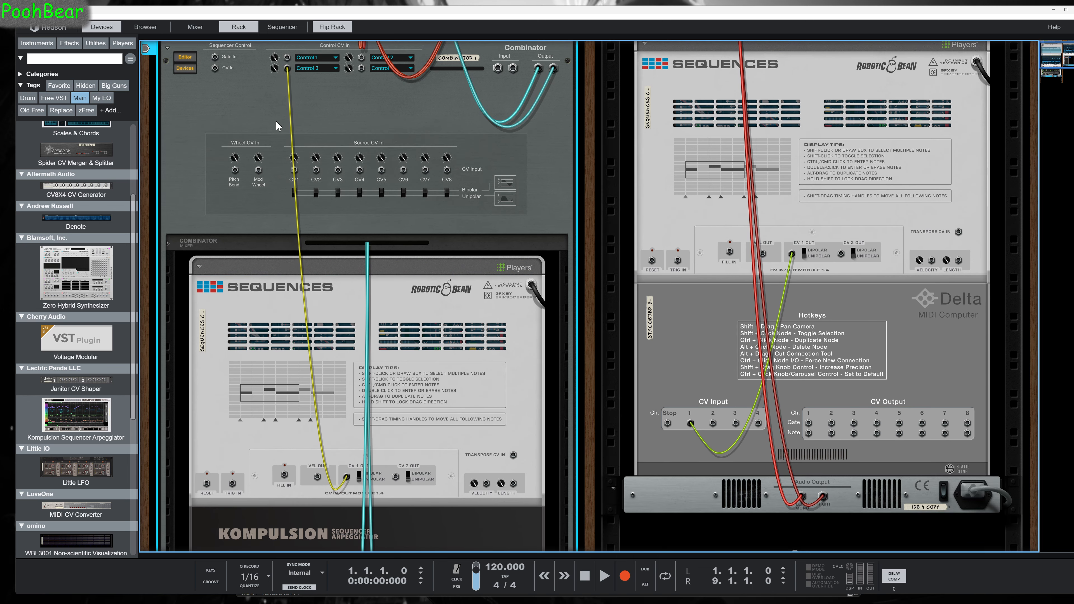
Move the cable from the Control 3 CV input to the Combinator's source CV1 input and return the rack to its front view.
{"action": "left_click_drag", "start_coordinate": [287, 68], "coordinate": [294, 169]}
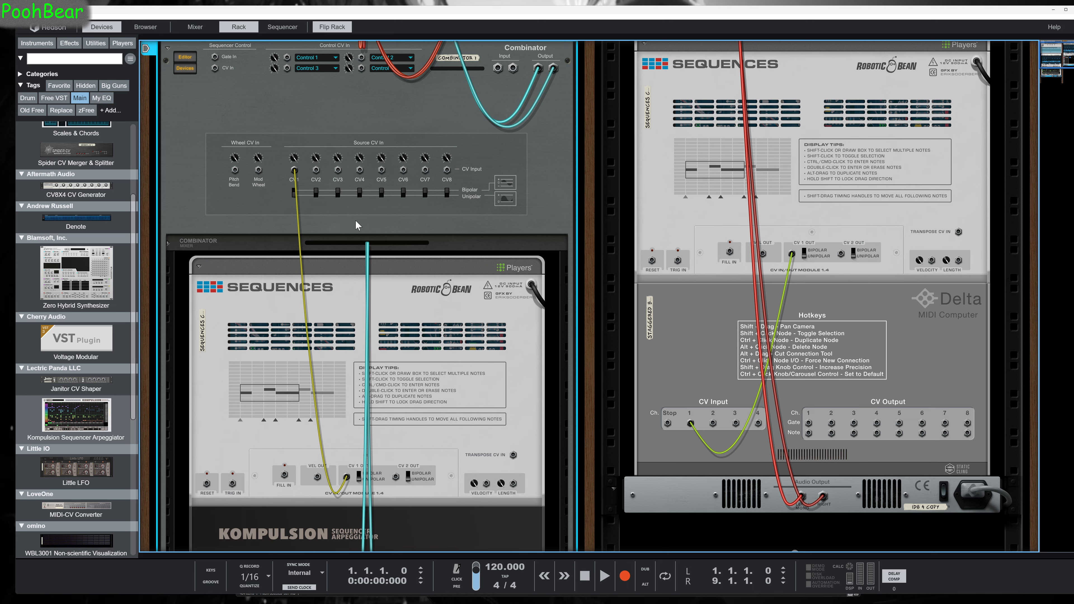
{"action": "key", "text": "Tab"}
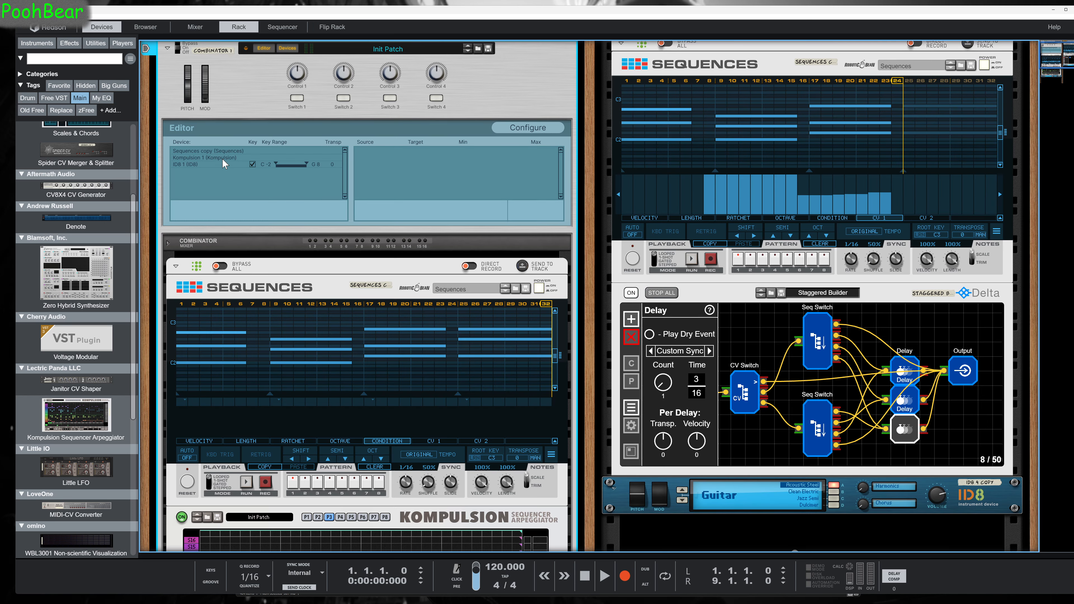
Map CV In 1 to Kompulsion 1's Pattern Select in the Combinator editor, with a minimum of 1 and a maximum of 4.
{"action": "left_click", "coordinate": [214, 150]}
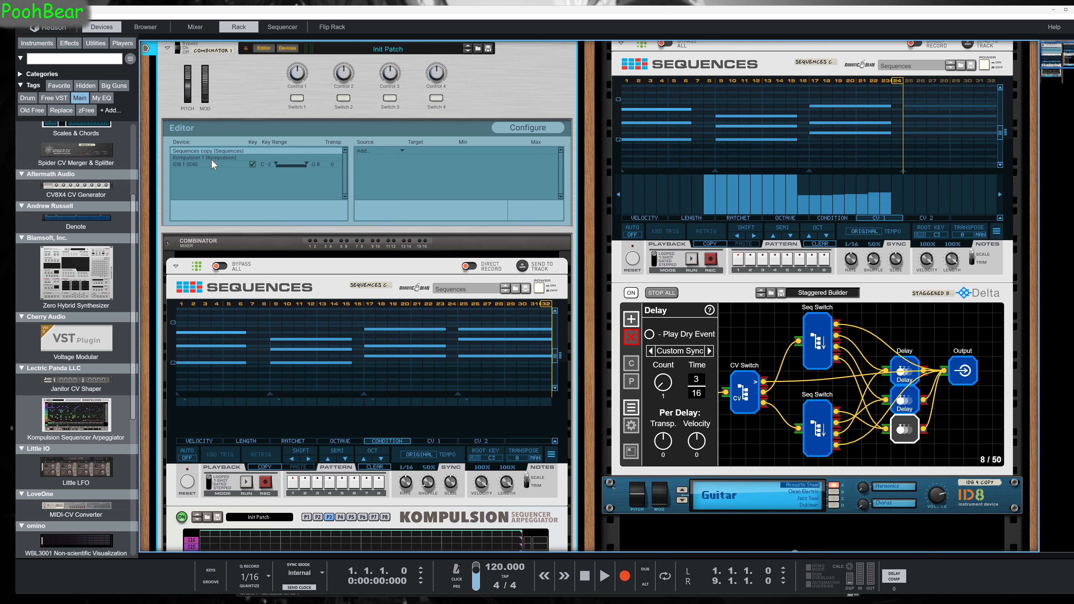
{"action": "left_click", "coordinate": [211, 157]}
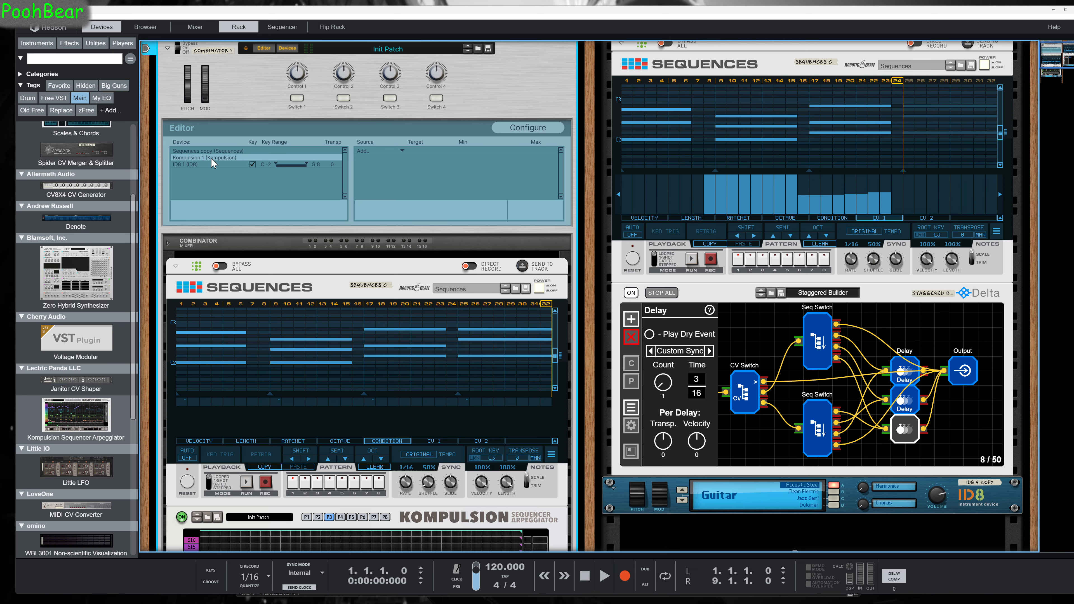
{"action": "left_click", "coordinate": [400, 150]}
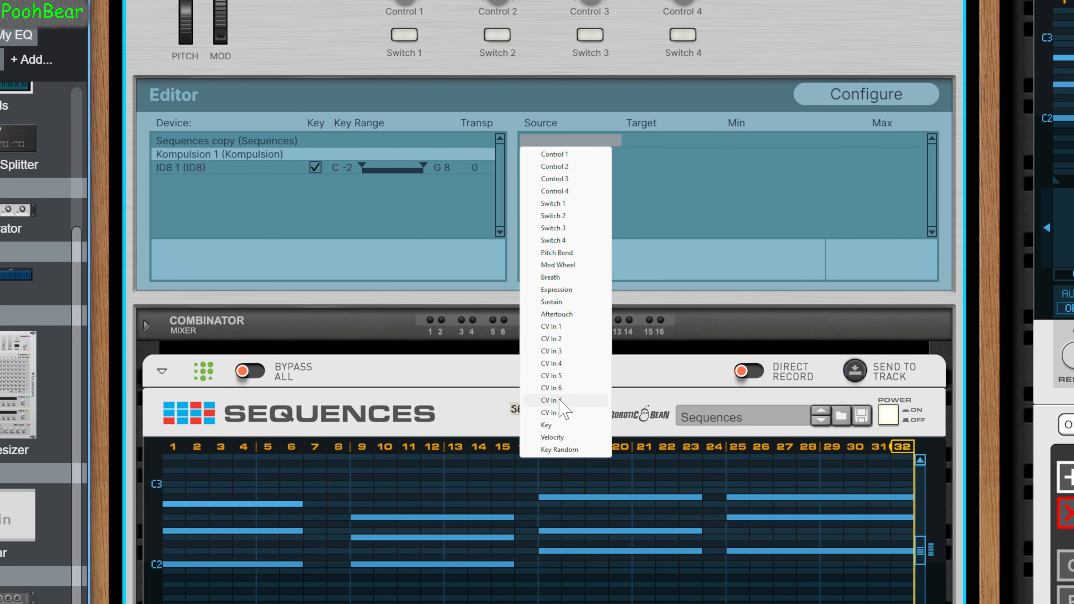
{"action": "left_click", "coordinate": [569, 327]}
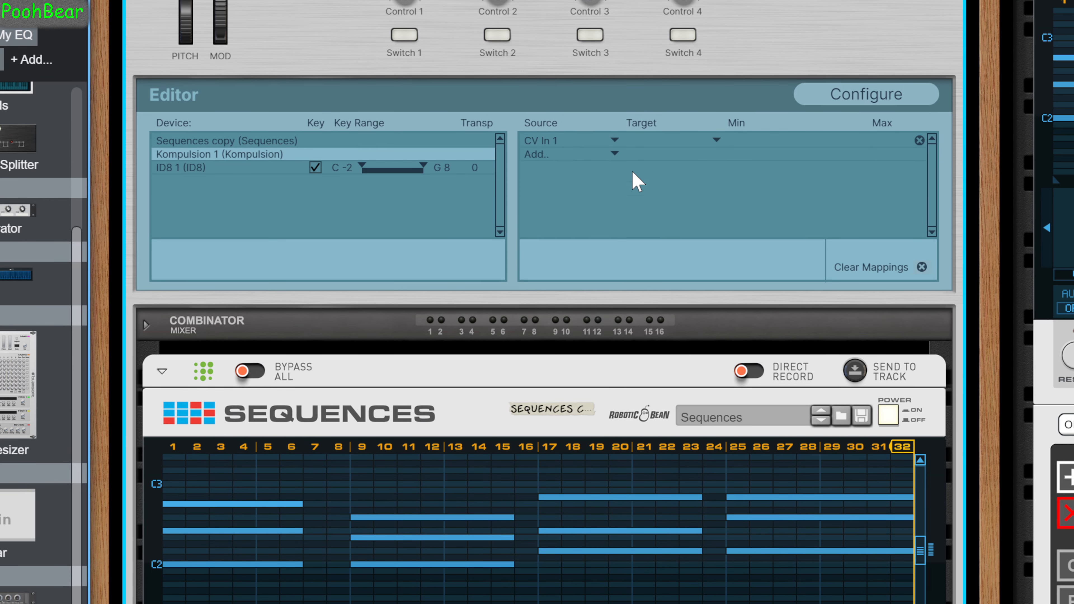
{"action": "left_click", "coordinate": [715, 141]}
{"action": "left_click", "coordinate": [716, 140]}
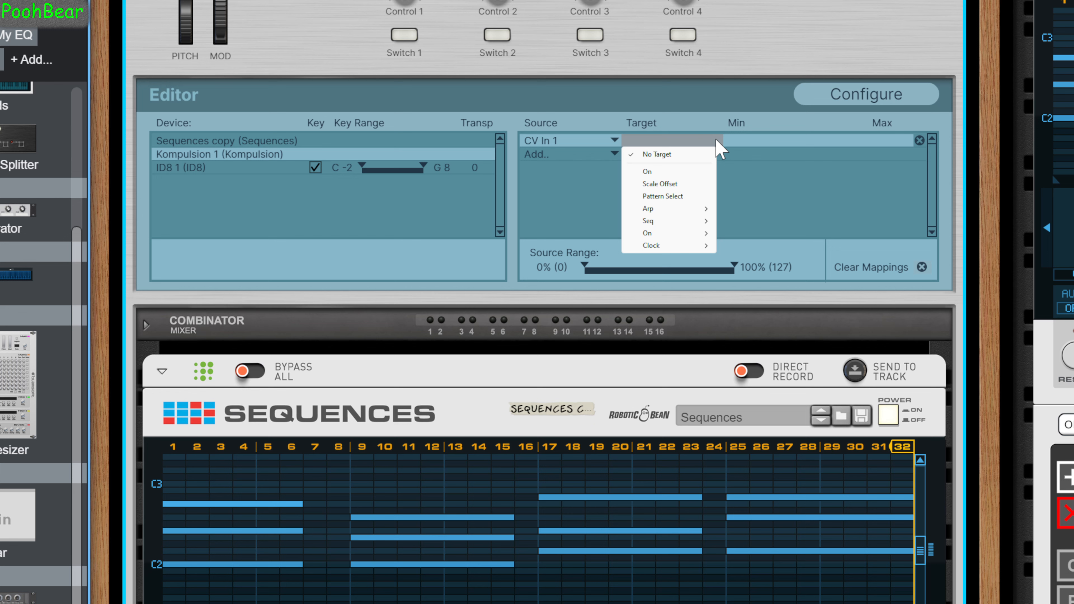
{"action": "left_click", "coordinate": [647, 197]}
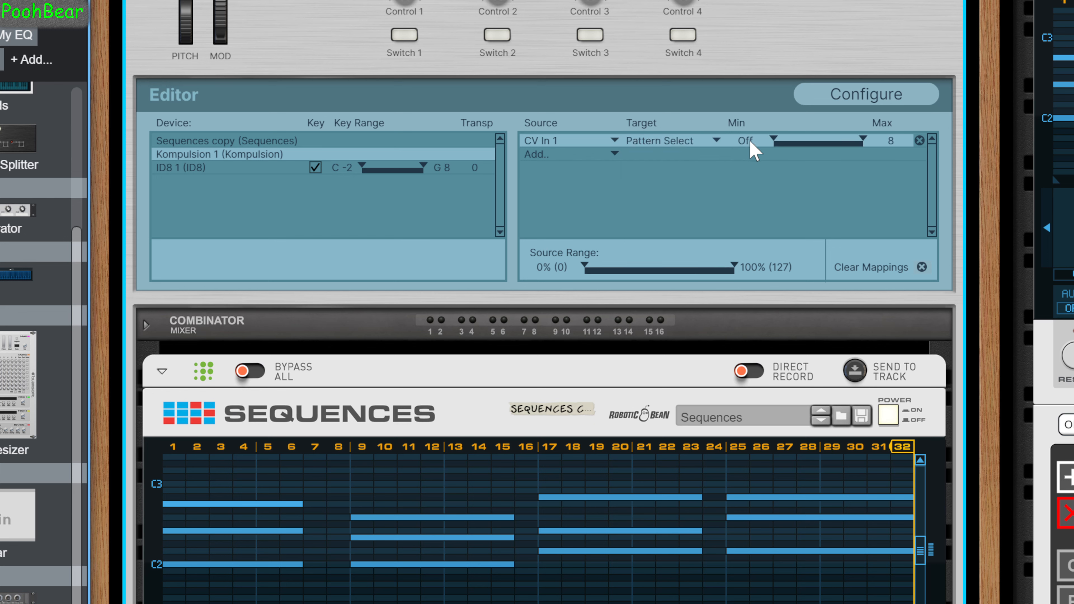
{"action": "left_click_drag", "start_coordinate": [752, 146], "coordinate": [755, 139]}
{"action": "left_click_drag", "start_coordinate": [899, 148], "coordinate": [894, 175]}
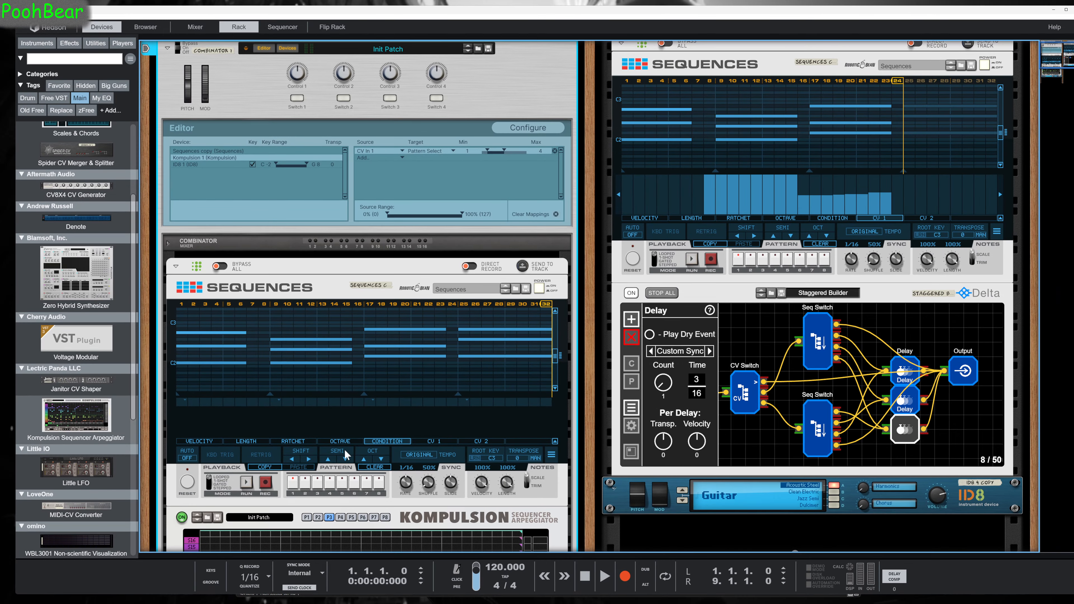
In the combined Sequences' CV 1 lane, draw a low level across steps 8–15 and a higher level across steps 16–23.
{"action": "left_click", "coordinate": [429, 442]}
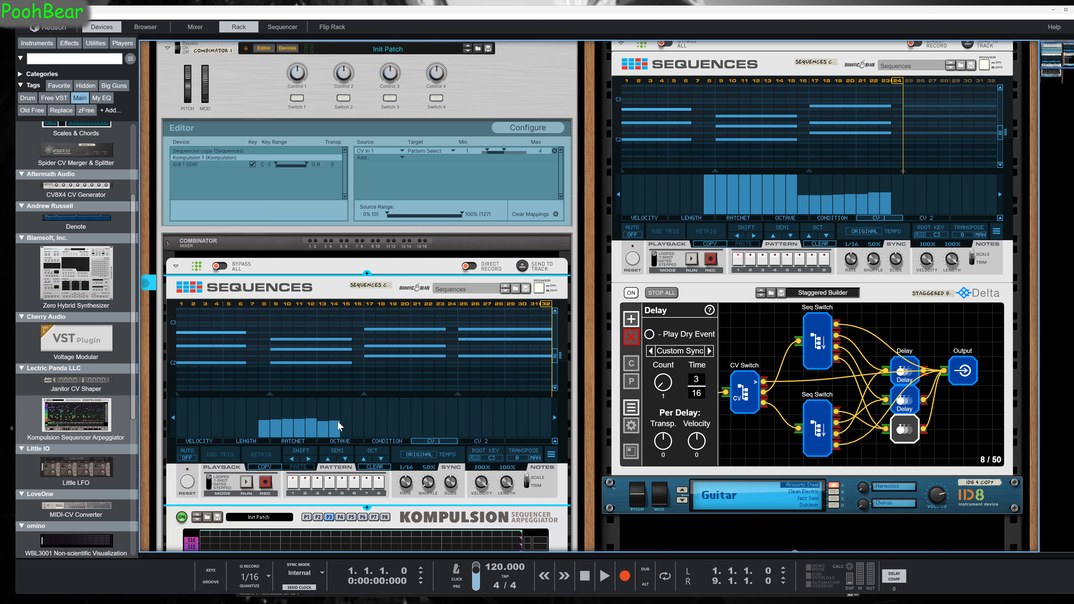
{"action": "left_click_drag", "start_coordinate": [287, 421], "coordinate": [272, 421]}
{"action": "left_click_drag", "start_coordinate": [364, 408], "coordinate": [434, 407]}
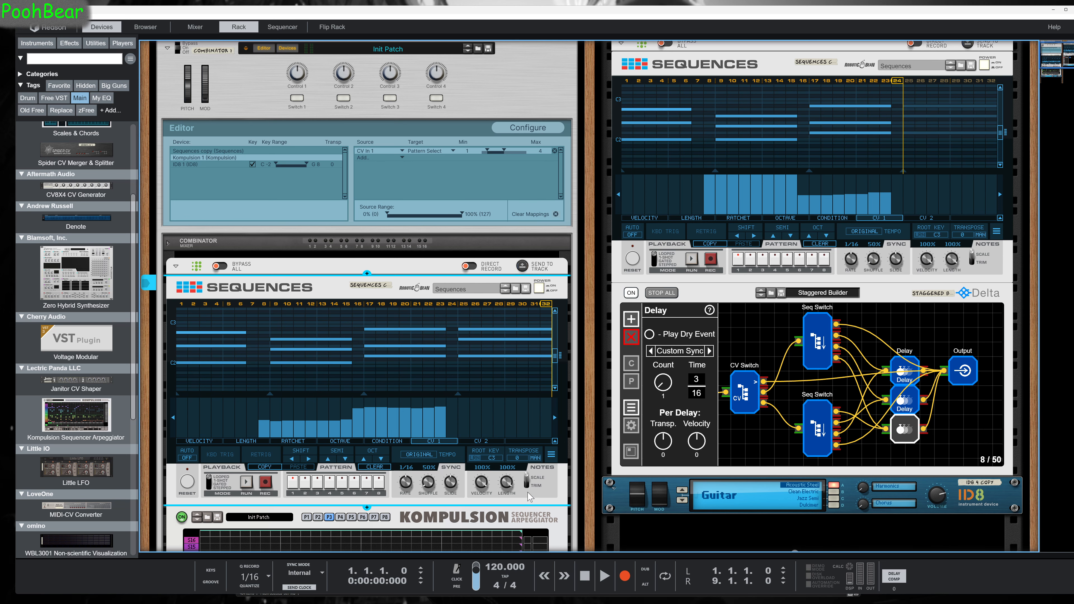
Run Sequences to check how the CV curve switches Kompulsion's patterns, and stop playback.
{"action": "scroll", "coordinate": [561, 516], "scroll_direction": "down", "scroll_amount": 5}
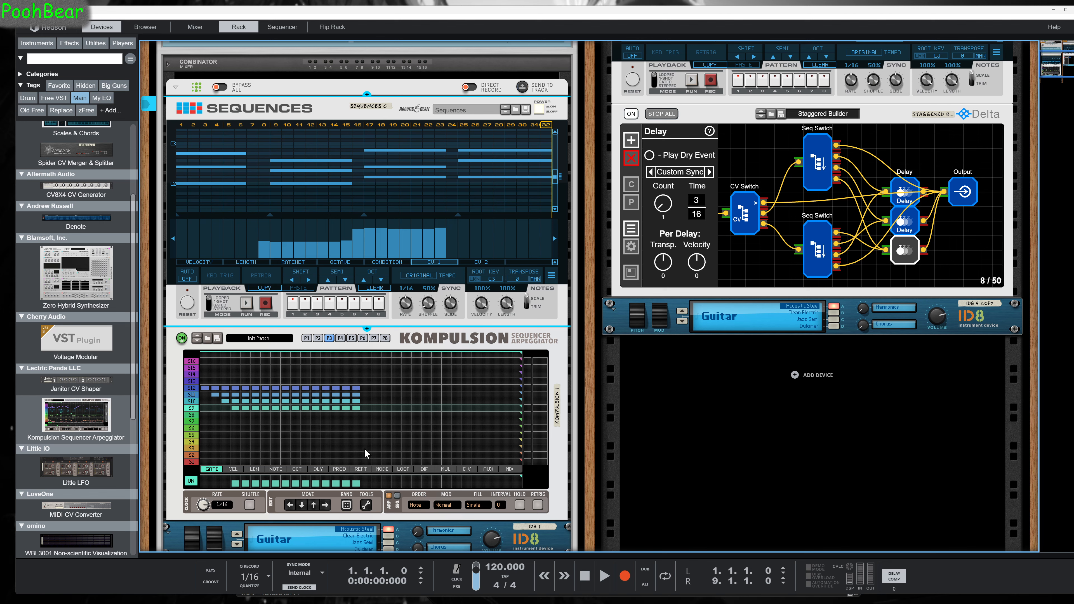
{"action": "left_click", "coordinate": [246, 303]}
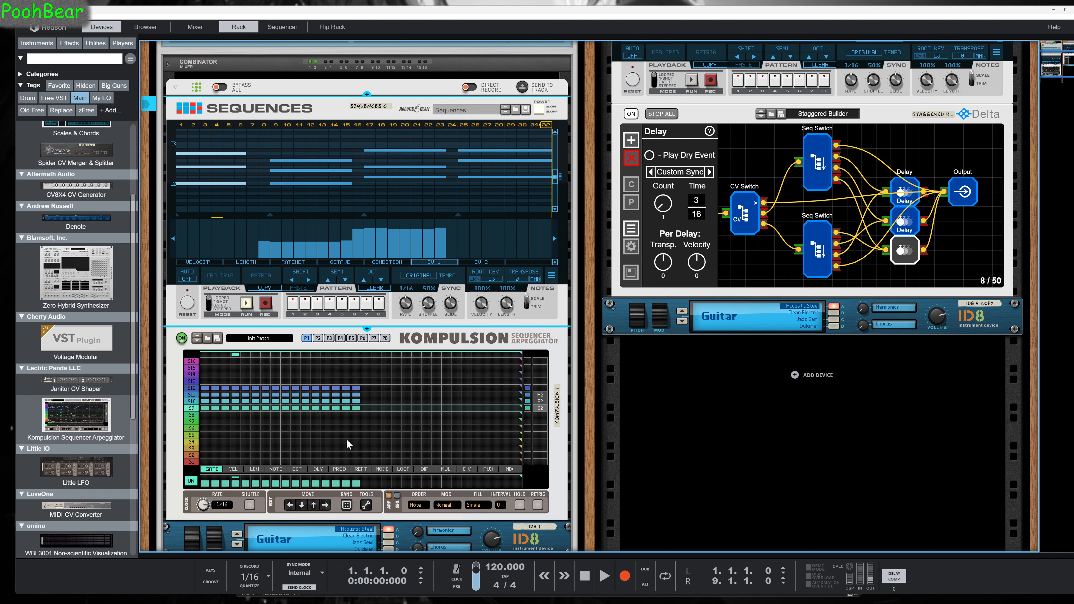
{"action": "left_click", "coordinate": [248, 304]}
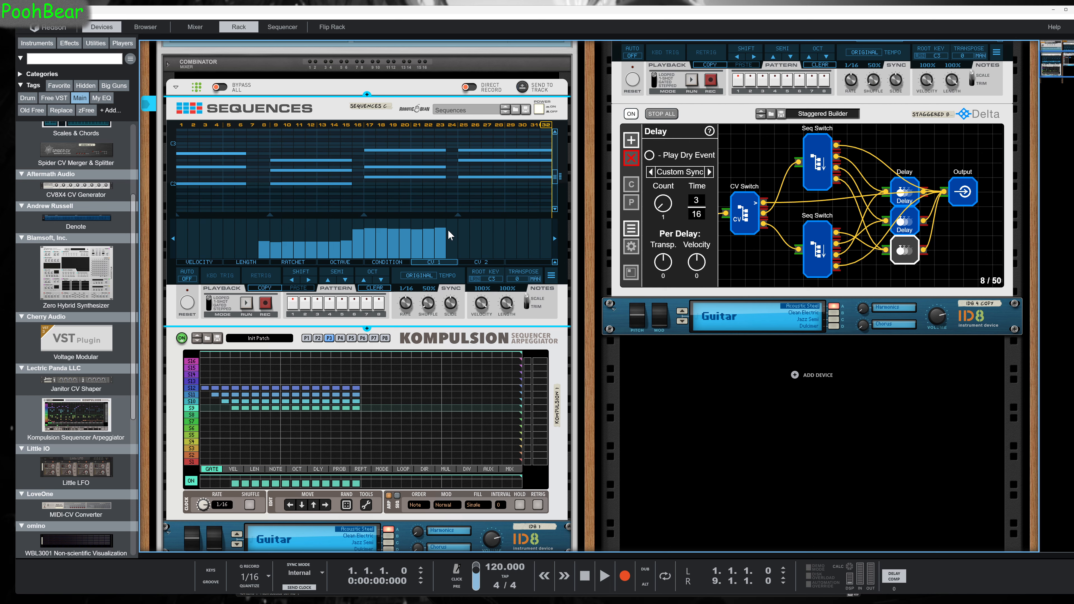
Shift the higher CV 1 level onto steps 24–32, clear it from steps 16–23, and play the sequence.
{"action": "left_click_drag", "start_coordinate": [448, 229], "coordinate": [546, 230]}
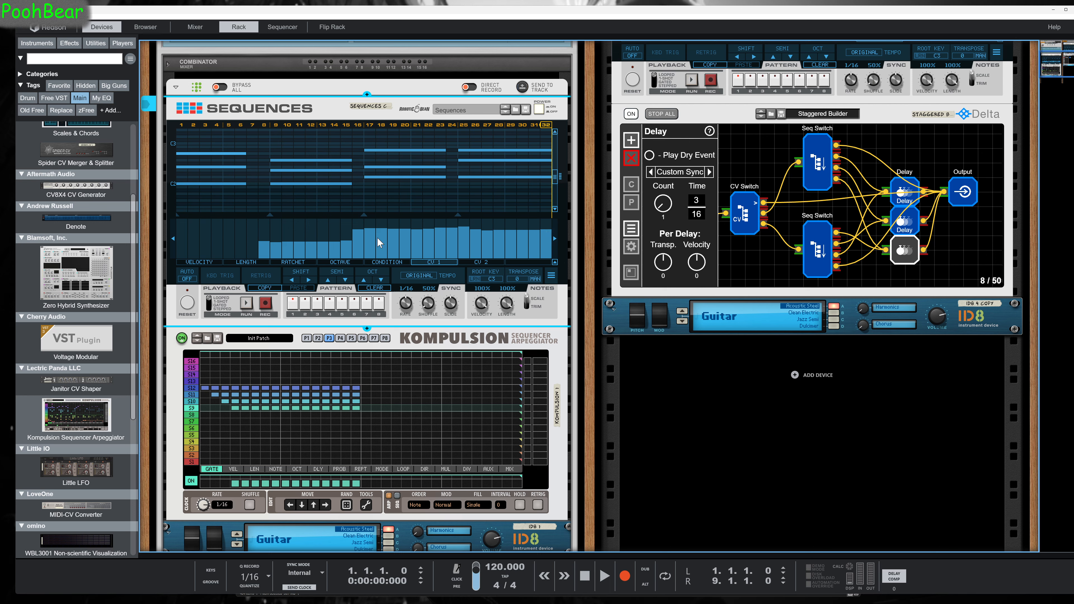
{"action": "mouse_move", "coordinate": [359, 245]}
{"action": "left_mouse_down"}
{"action": "mouse_move", "coordinate": [358, 266]}
{"action": "mouse_move", "coordinate": [457, 267]}
{"action": "left_mouse_up"}
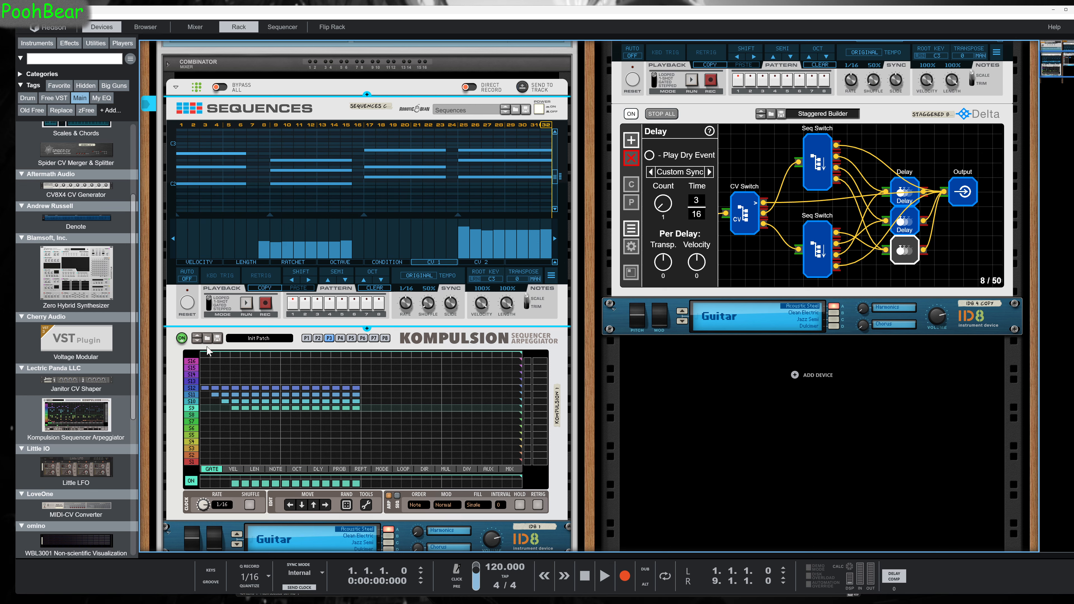
{"action": "left_click", "coordinate": [246, 303]}
Try Kompulsion's clock rate at 1/8, 1/128 and 1/9 with the sequence playing, and restore it to 1/16.
{"action": "mouse_move", "coordinate": [202, 504]}
{"action": "left_mouse_down"}
{"action": "mouse_move", "coordinate": [194, 491]}
{"action": "mouse_move", "coordinate": [199, 517]}
{"action": "left_mouse_up"}
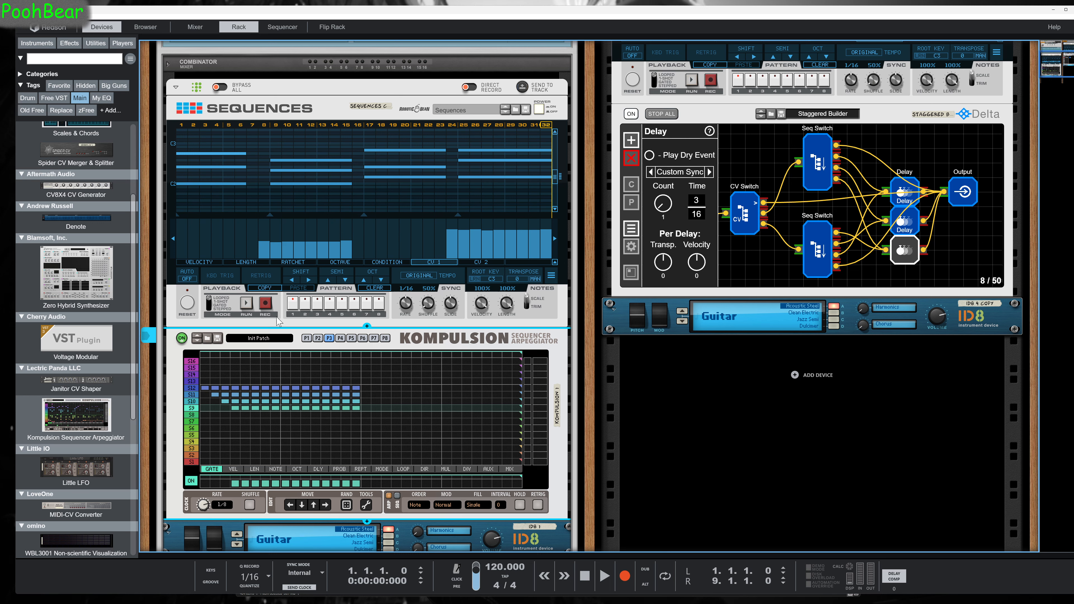
{"action": "left_click", "coordinate": [246, 303]}
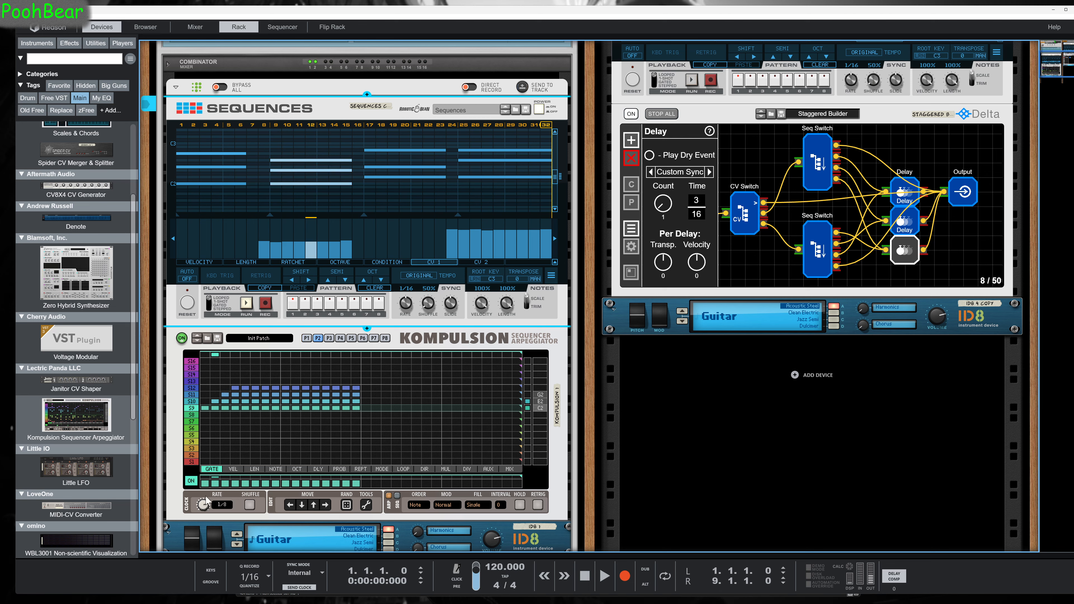
{"action": "left_click_drag", "start_coordinate": [197, 506], "coordinate": [224, 472]}
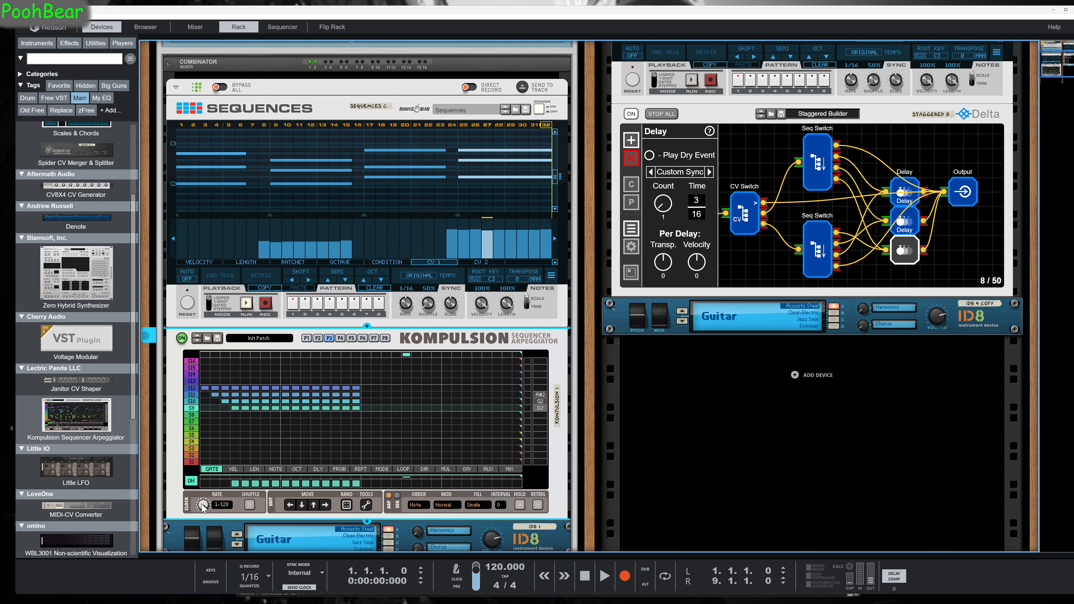
{"action": "left_click_drag", "start_coordinate": [203, 507], "coordinate": [201, 551]}
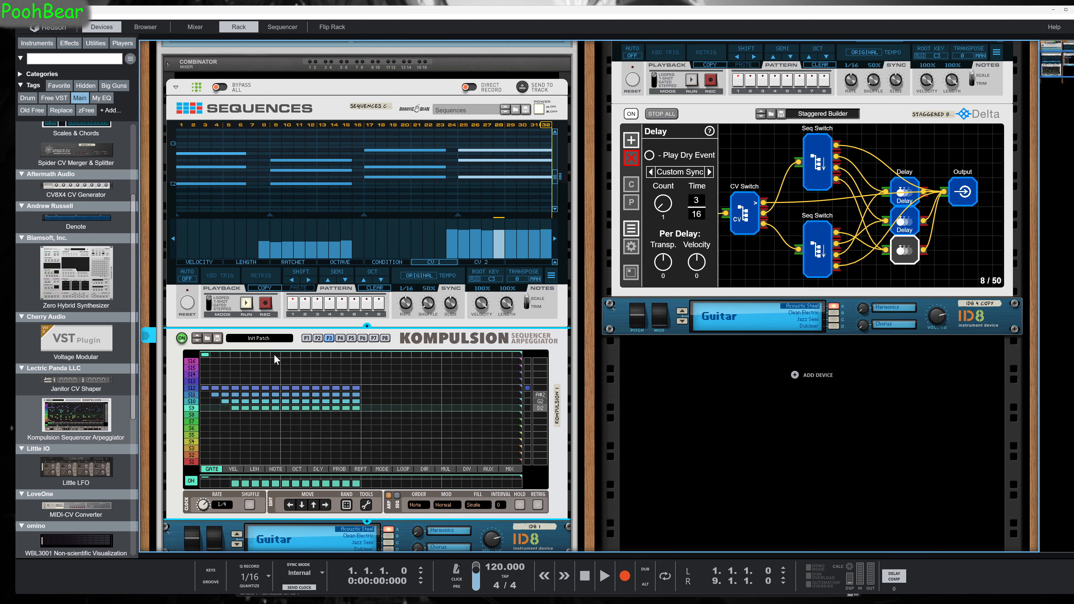
{"action": "key", "text": "Up"}
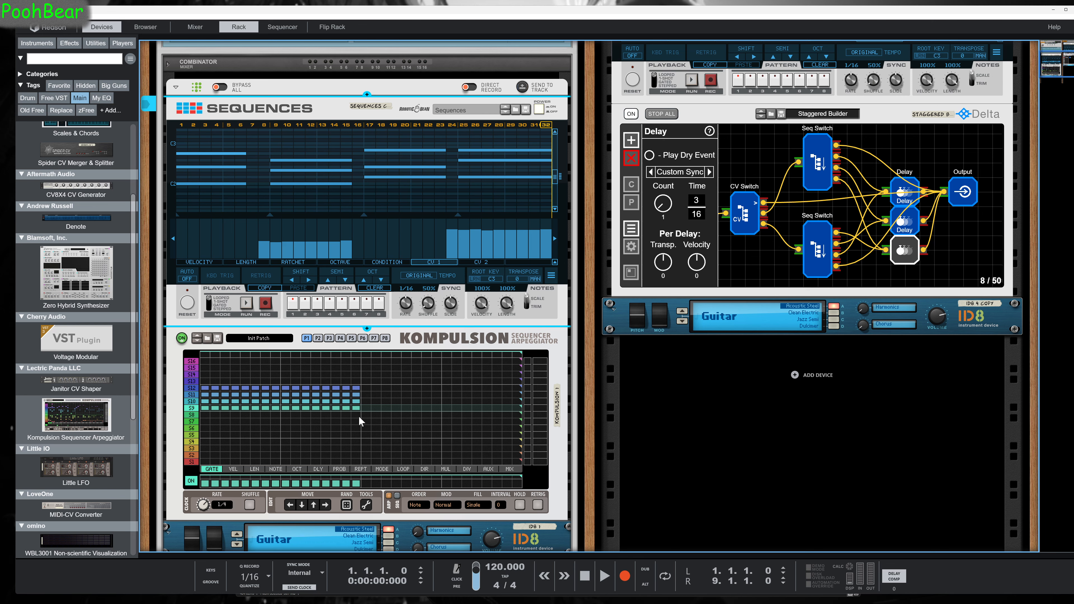
{"action": "left_click_drag", "start_coordinate": [204, 509], "coordinate": [193, 482]}
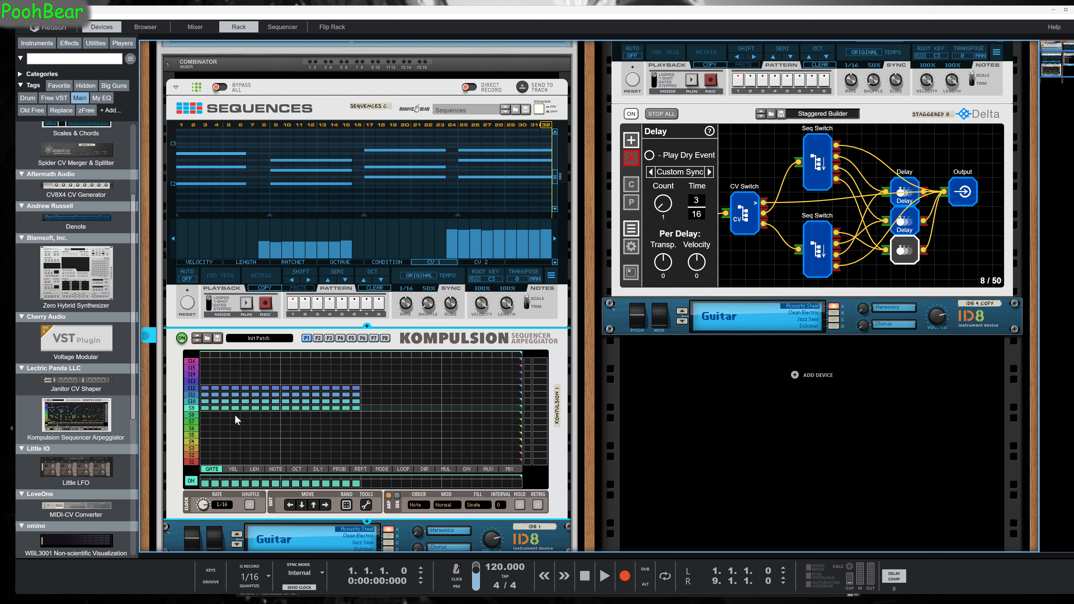
Try a MUL value of 3 on all rows of Kompulsion pattern P2, and play the sequence while viewing the Gate and MUL lanes.
{"action": "left_click", "coordinate": [318, 338]}
{"action": "left_click", "coordinate": [446, 469]}
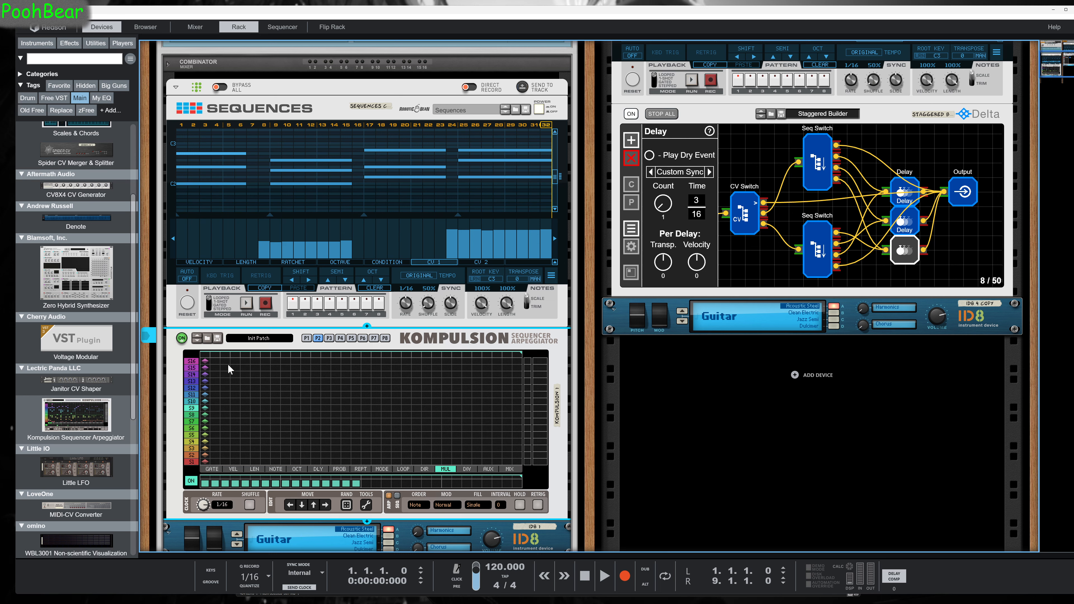
{"action": "mouse_move", "coordinate": [226, 361]}
{"action": "left_mouse_down"}
{"action": "mouse_move", "coordinate": [224, 461]}
{"action": "mouse_move", "coordinate": [224, 408]}
{"action": "left_mouse_up"}
{"action": "left_click", "coordinate": [247, 304]}
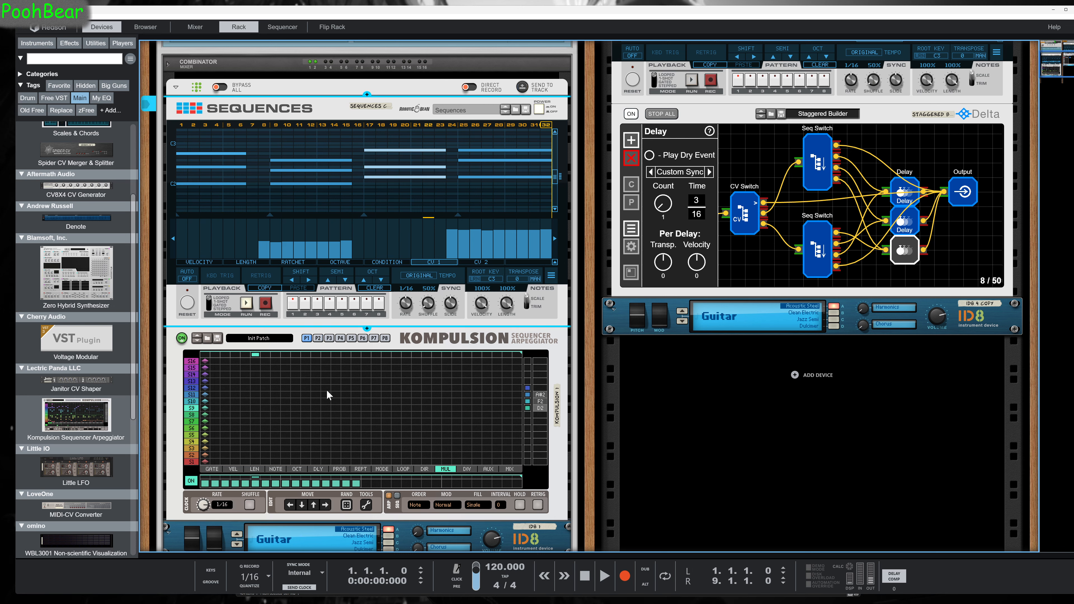
{"action": "left_click", "coordinate": [211, 468]}
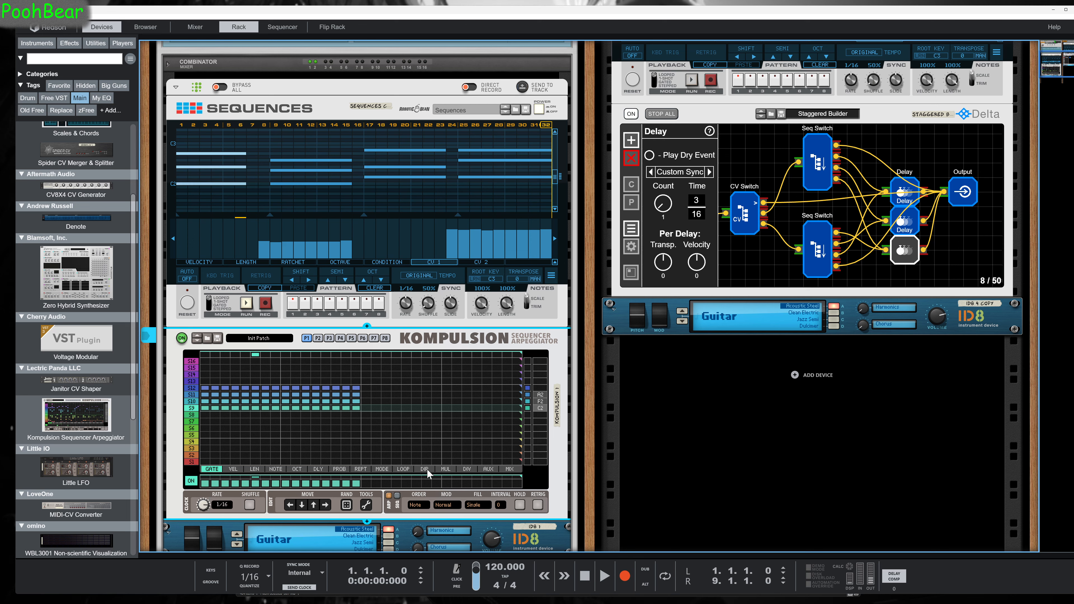
{"action": "left_click", "coordinate": [445, 469]}
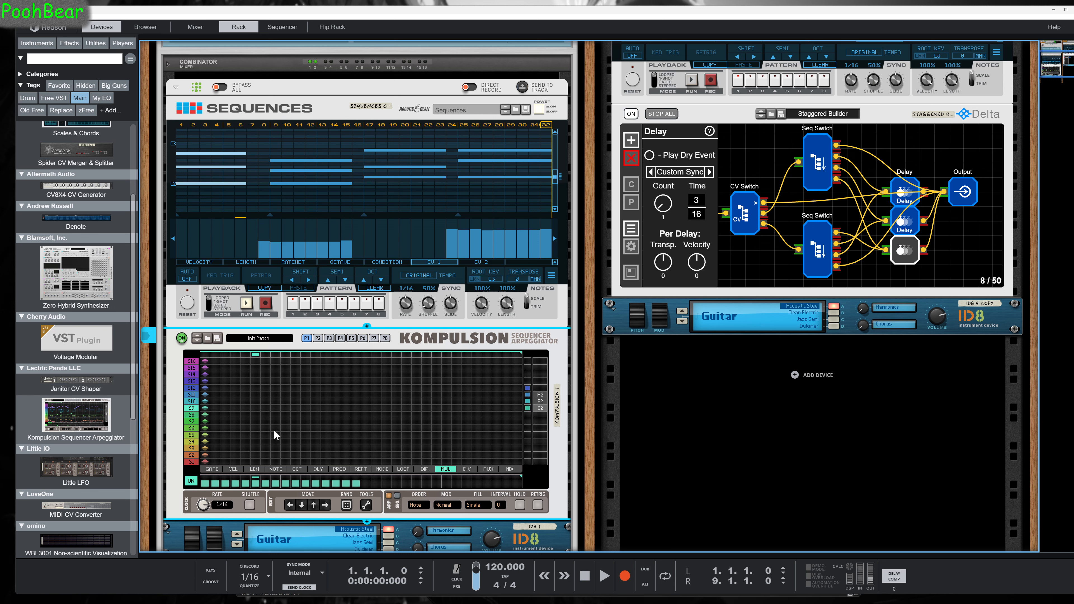
{"action": "left_click", "coordinate": [273, 318]}
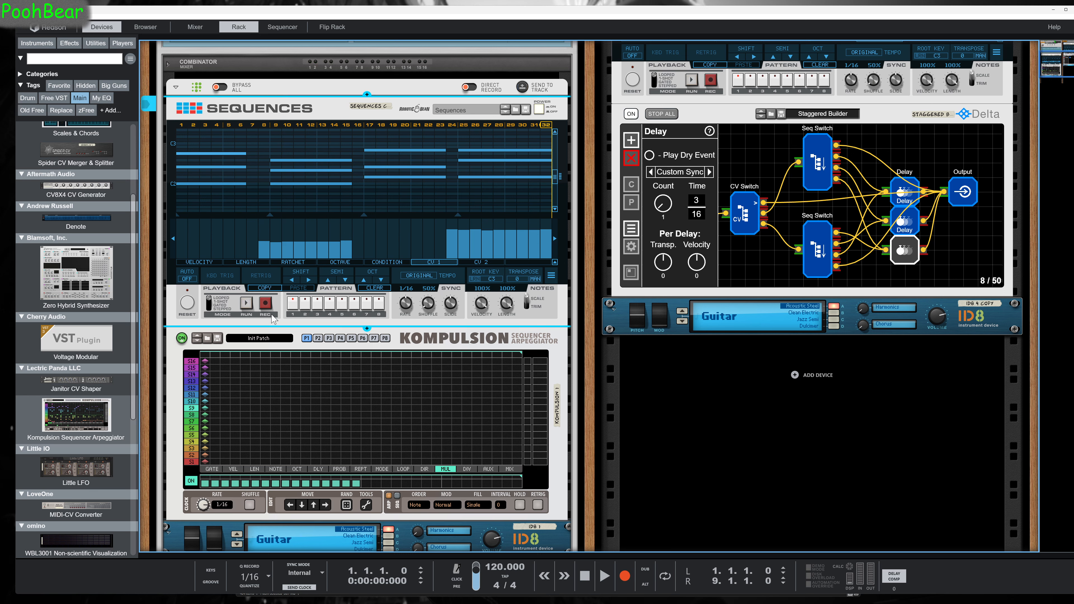
In pattern P2, set the MUL value of all rows to 2, and play the sequence to hear the strum.
{"action": "left_click", "coordinate": [317, 338]}
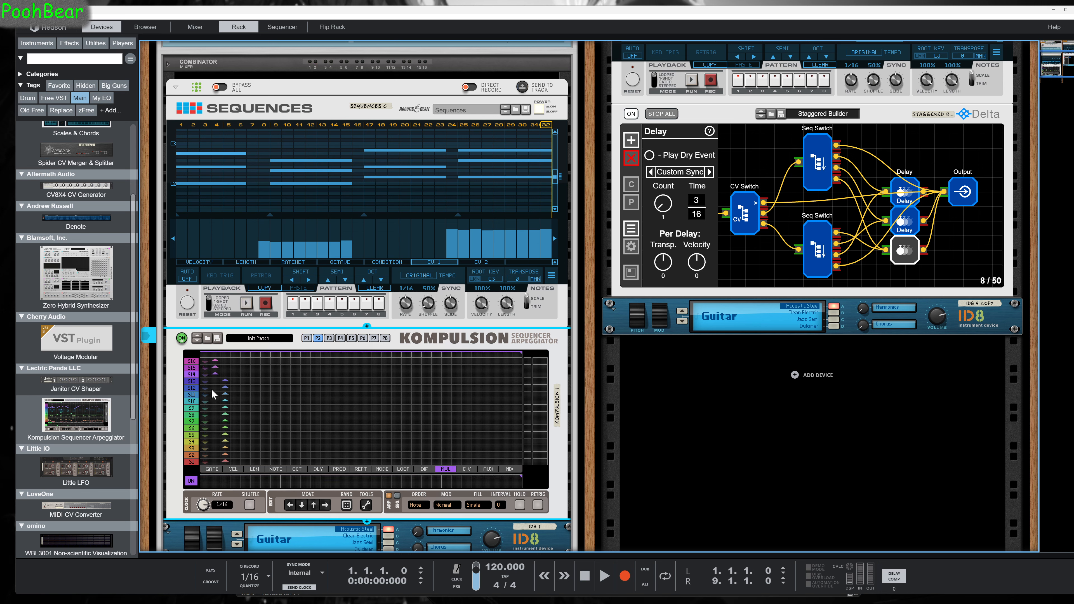
{"action": "left_click_drag", "start_coordinate": [214, 395], "coordinate": [214, 456]}
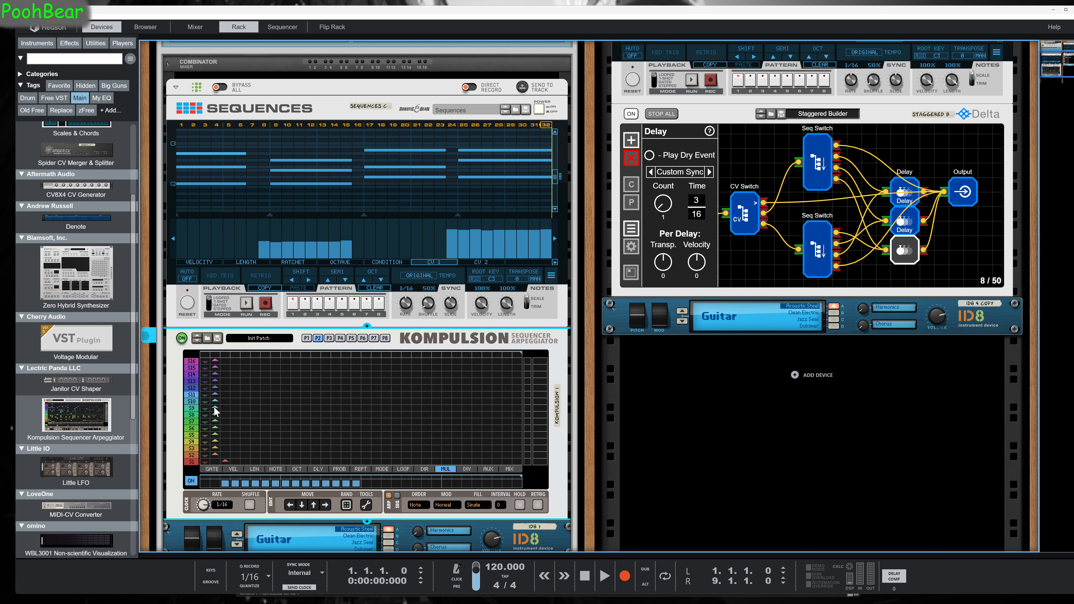
{"action": "left_click_drag", "start_coordinate": [215, 411], "coordinate": [217, 465]}
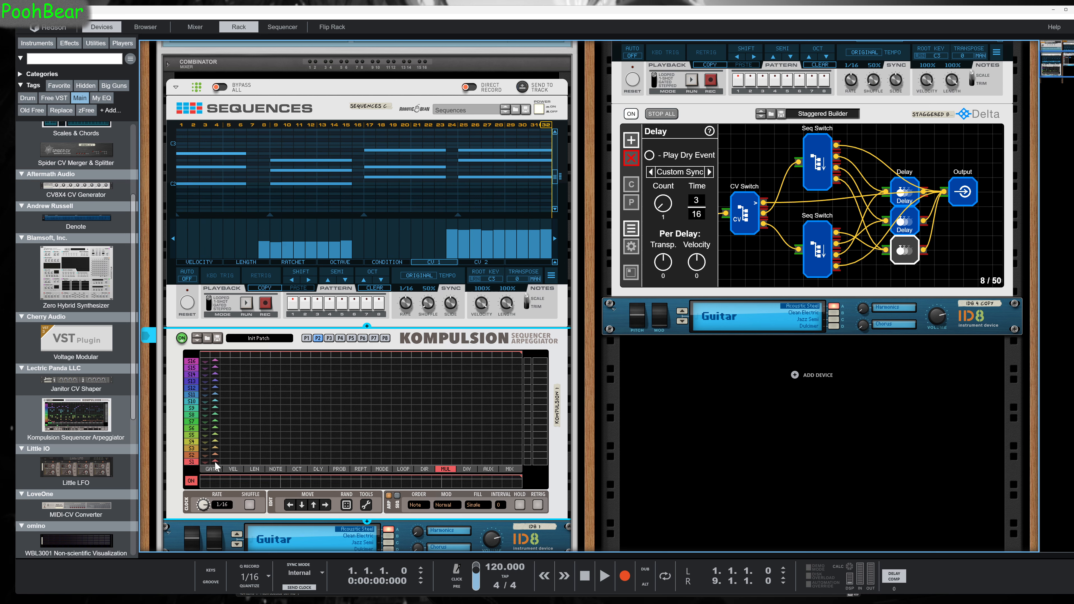
{"action": "left_click", "coordinate": [246, 304]}
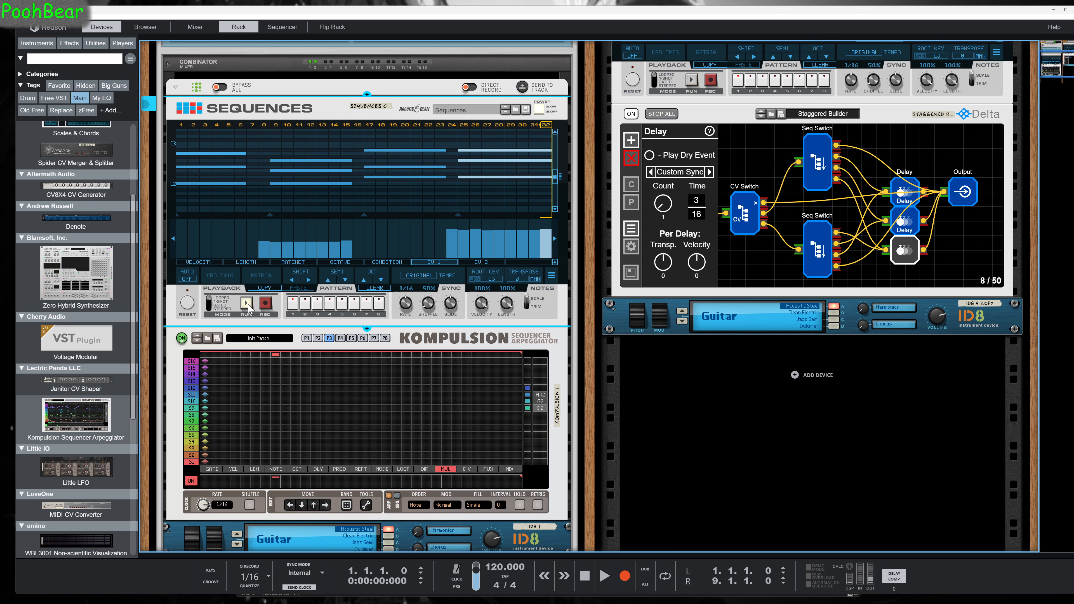
{"action": "left_click", "coordinate": [246, 305]}
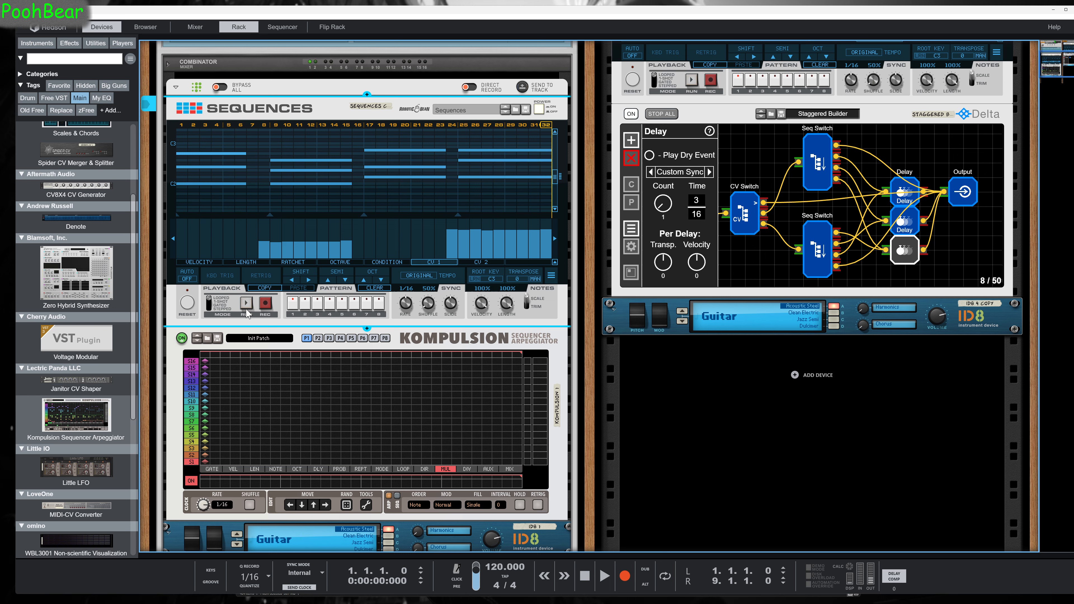
Return Kompulsion to the Gate lane and review the staggered gates of its patterns.
{"action": "left_click", "coordinate": [469, 472]}
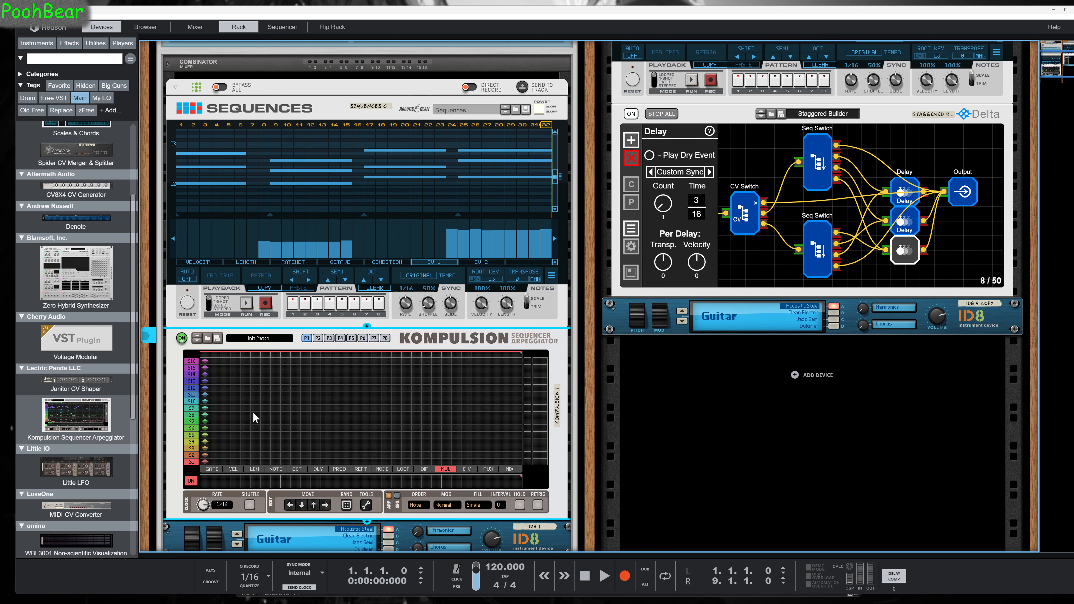
{"action": "left_click", "coordinate": [210, 470]}
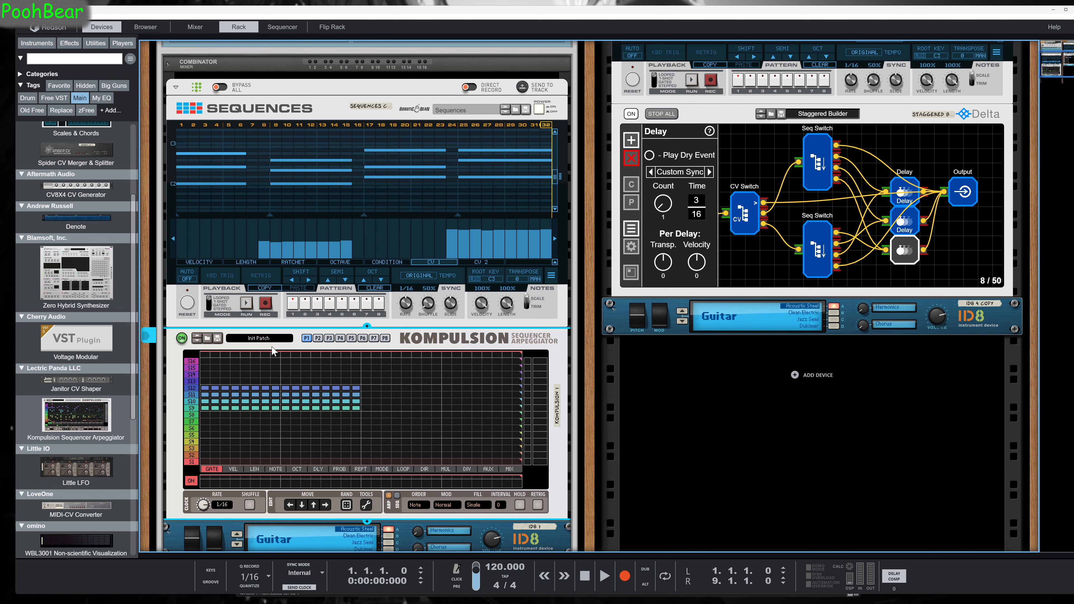
{"action": "left_click", "coordinate": [322, 339]}
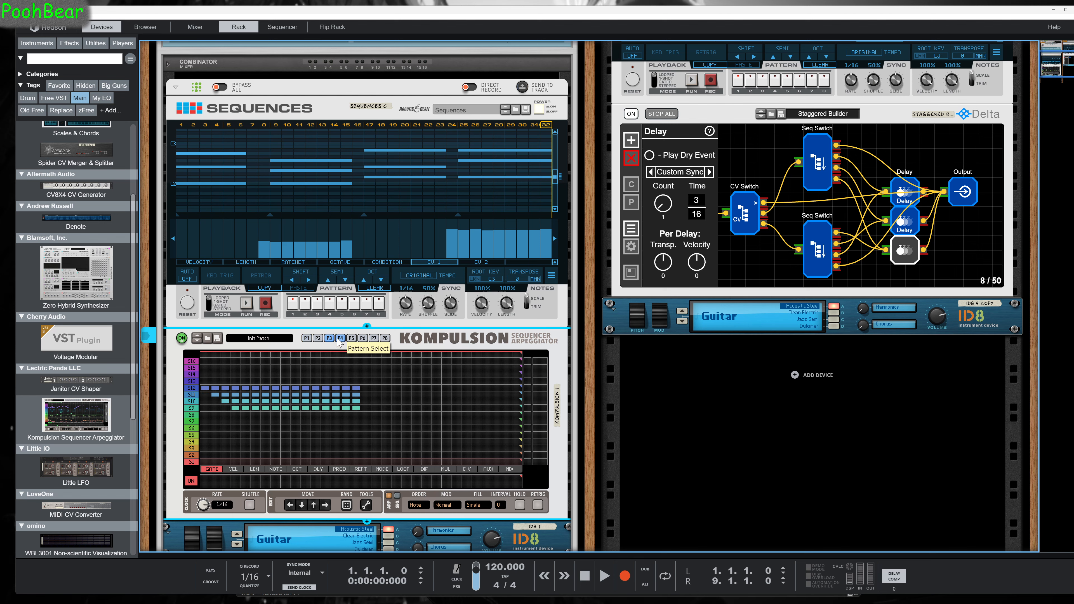
In Kompulsion pattern P3, shorten the length of all rows to 8 steps.
{"action": "left_click", "coordinate": [329, 339]}
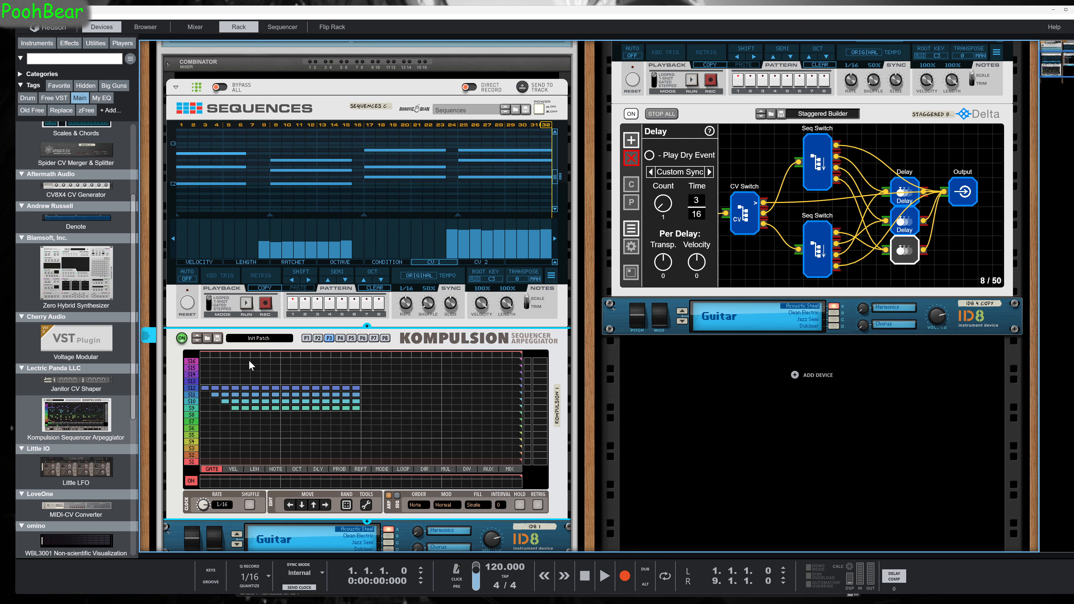
{"action": "left_click", "coordinate": [276, 353]}
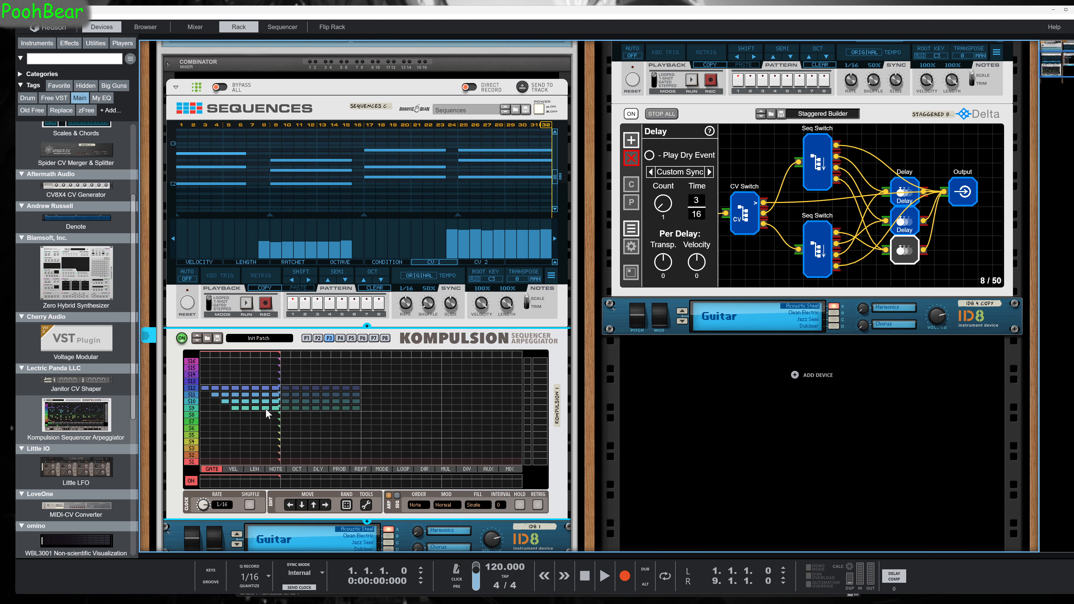
Turn on Kompulsion's retrigger, set its clock rate to 1/128, and play the sequence to hear the faster strum.
{"action": "left_click", "coordinate": [538, 507]}
{"action": "left_click_drag", "start_coordinate": [204, 506], "coordinate": [239, 410]}
{"action": "left_click", "coordinate": [246, 308]}
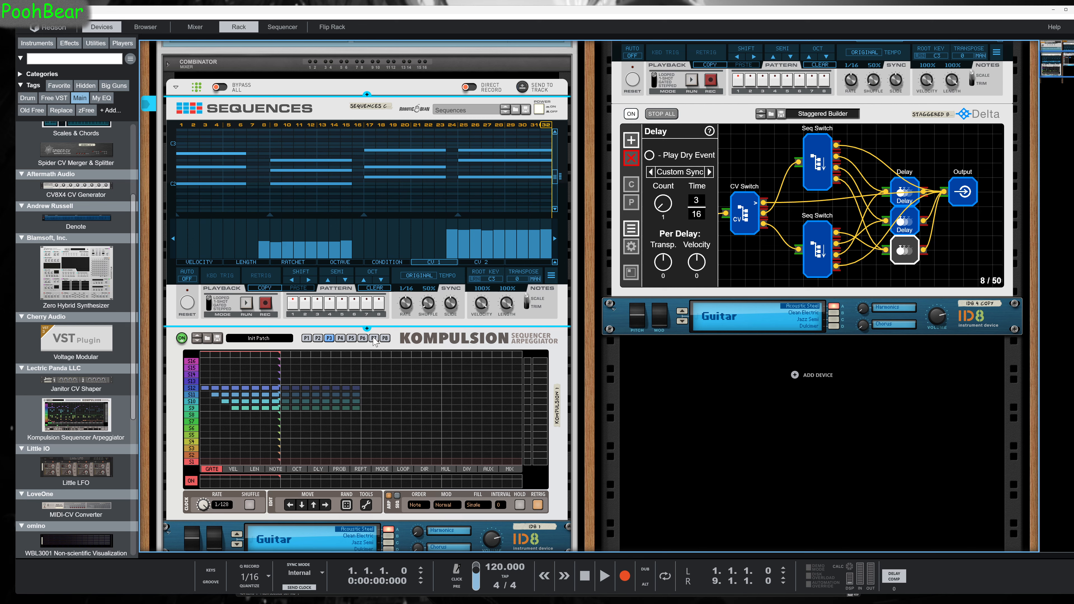
Show Kompulsion pattern P4, view the rack's rear cabling, and review the Combinator's CV In 1 to Pattern Select mapping.
{"action": "left_click", "coordinate": [341, 341]}
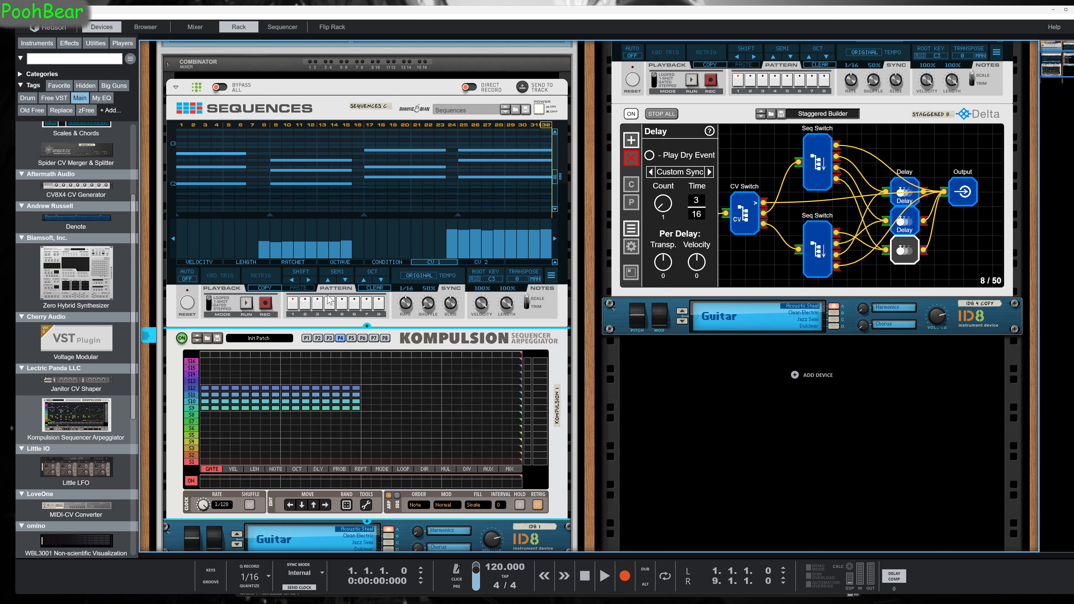
{"action": "key", "text": "Tab"}
{"action": "key", "text": "Tab"}
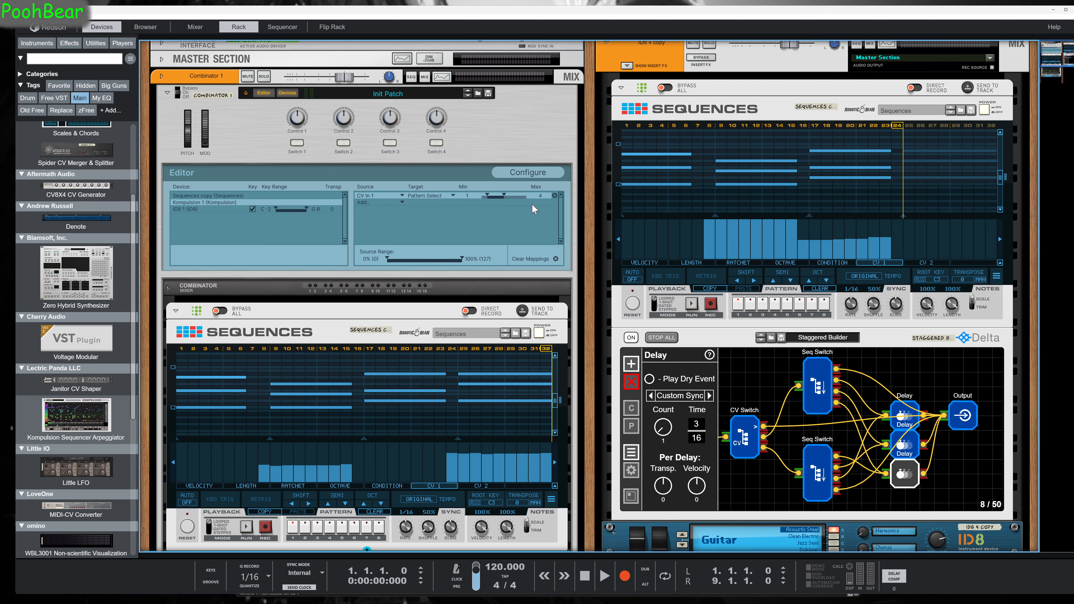
{"action": "left_click_drag", "start_coordinate": [545, 185], "coordinate": [545, 192]}
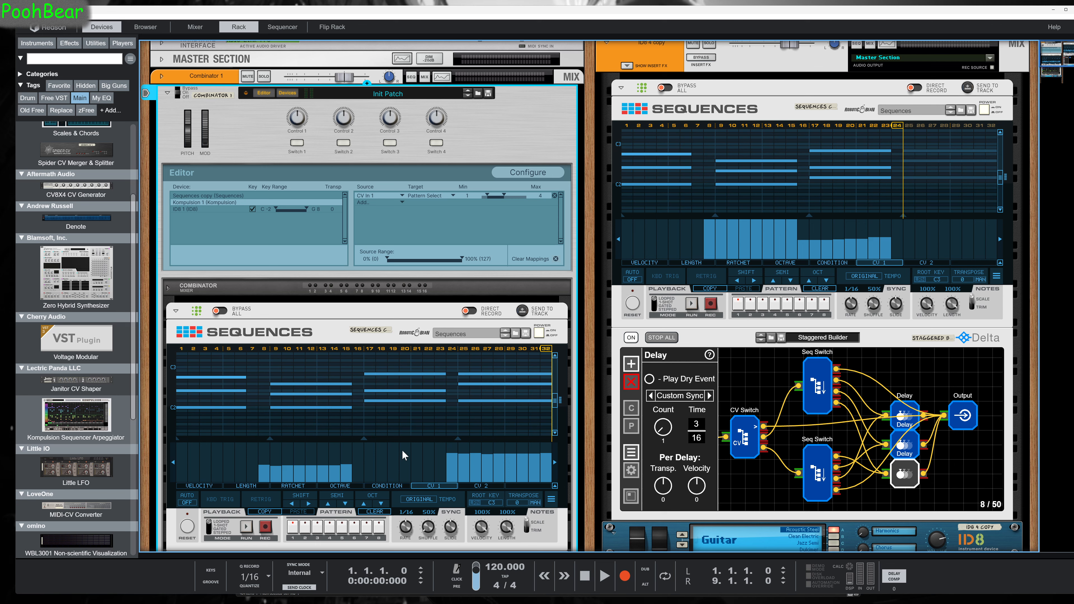
Try drawing descending CV 1 values over the first steps of the Combinator's Sequences device, and clear them back to zero.
{"action": "left_click", "coordinate": [250, 476]}
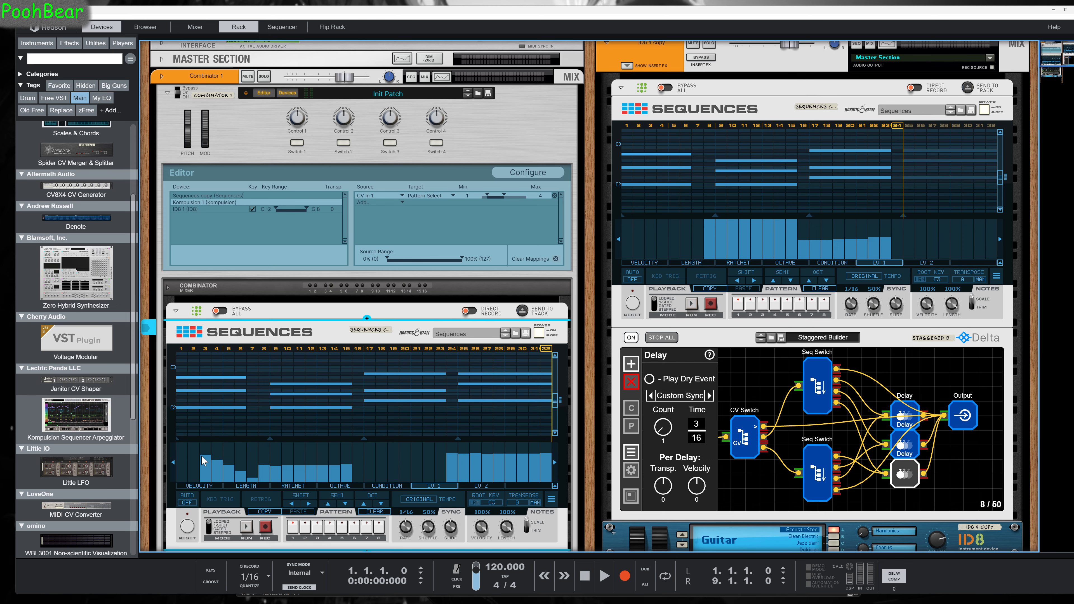
{"action": "mouse_move", "coordinate": [191, 452]}
{"action": "left_mouse_down"}
{"action": "mouse_move", "coordinate": [193, 482]}
{"action": "mouse_move", "coordinate": [281, 490]}
{"action": "left_mouse_up"}
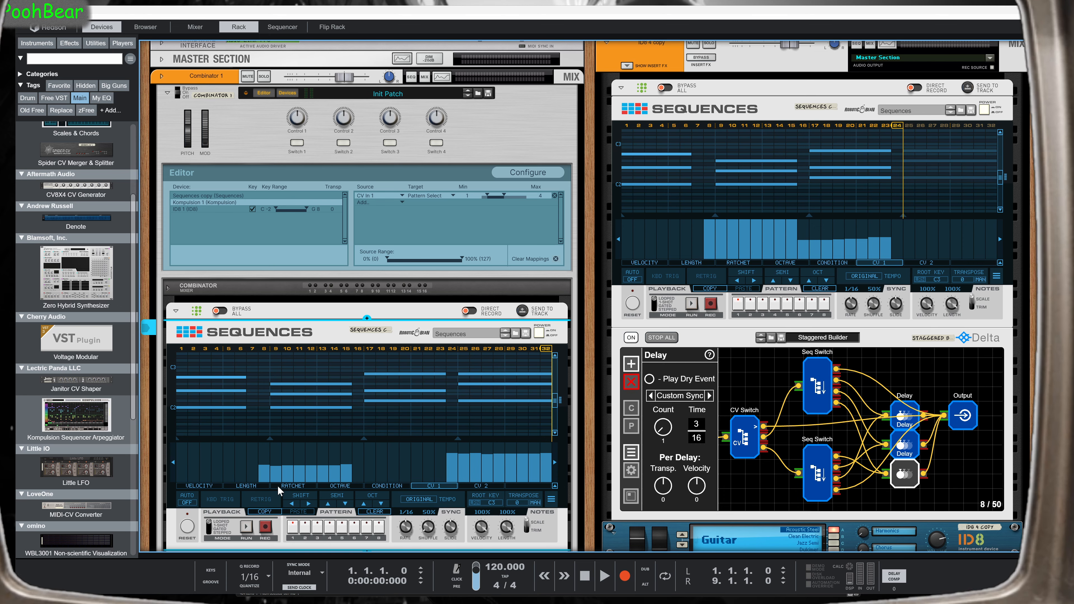